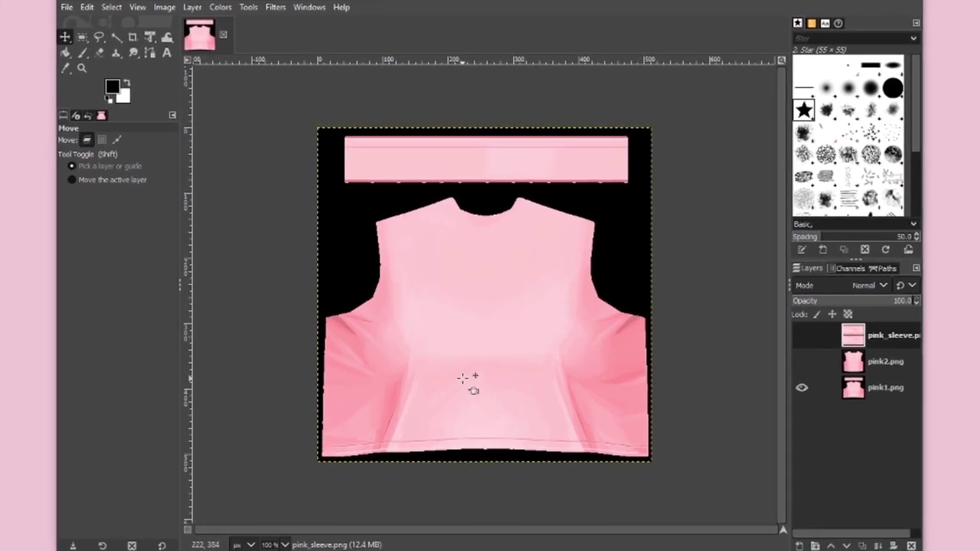
Briefly preview the shirt back and sleeve strip layers, then hide them again.
click(802, 364)
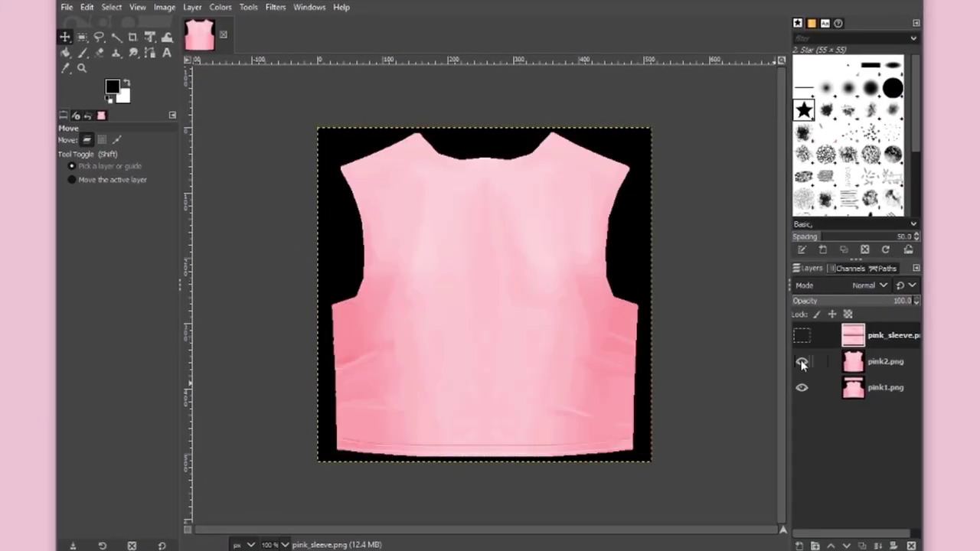
click(803, 336)
click(801, 337)
click(800, 363)
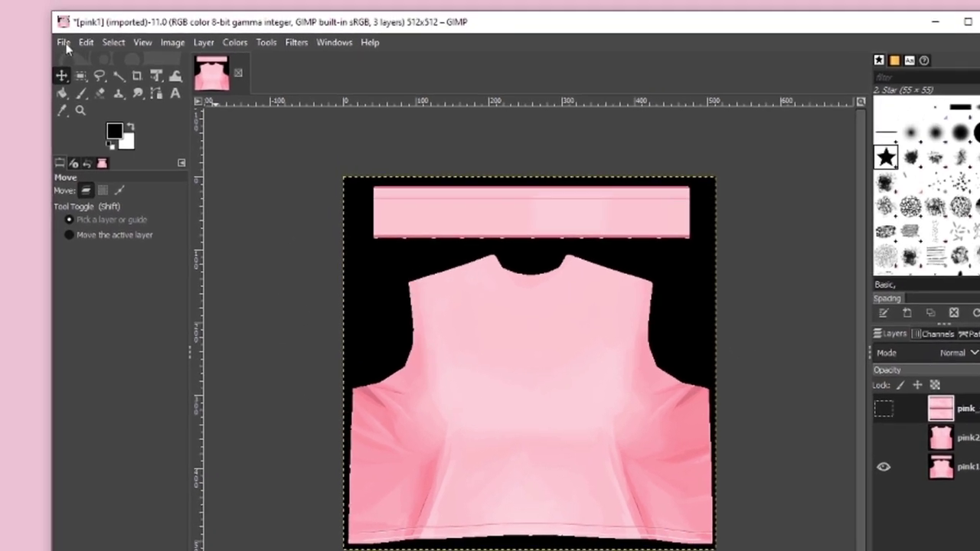
Create a new blank 512×512 image.
click(64, 44)
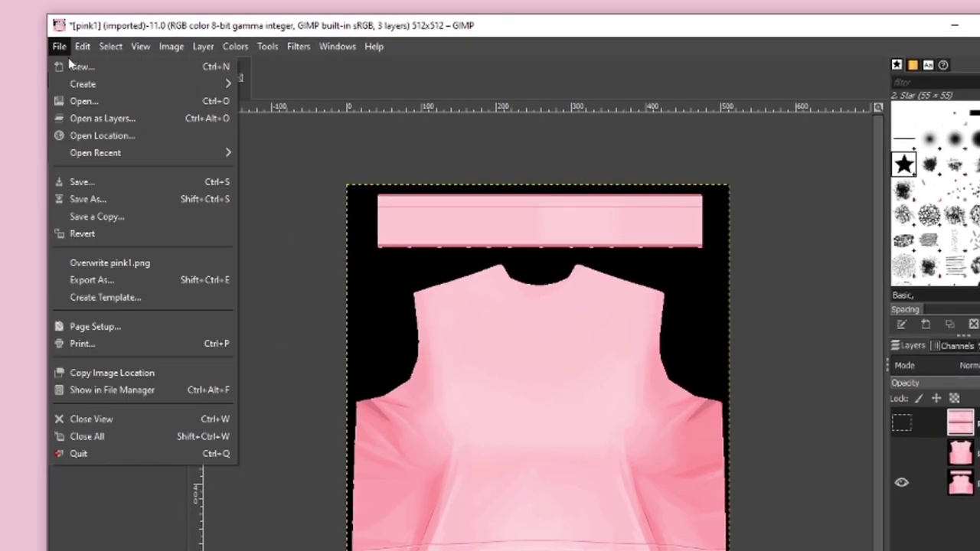
click(70, 63)
drag(10, 25, 511, 178)
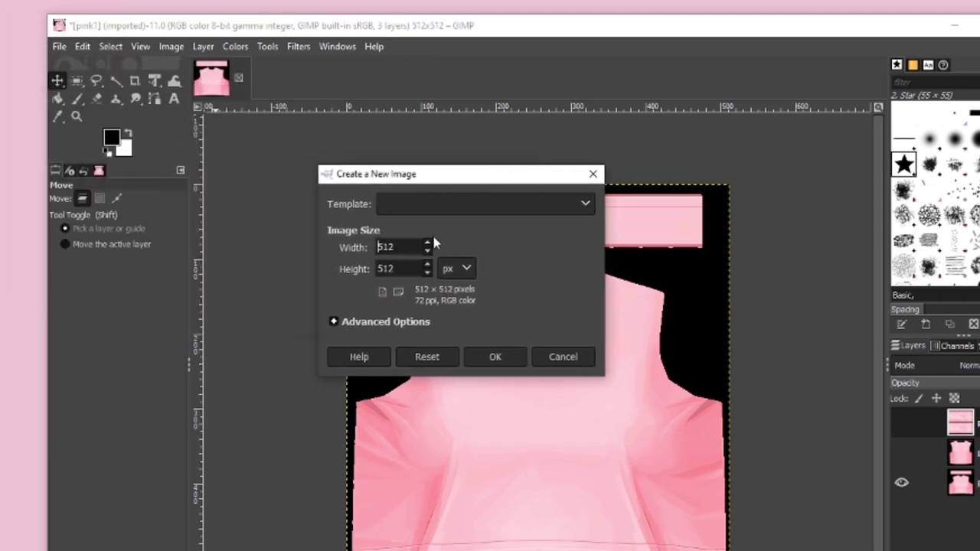
click(489, 357)
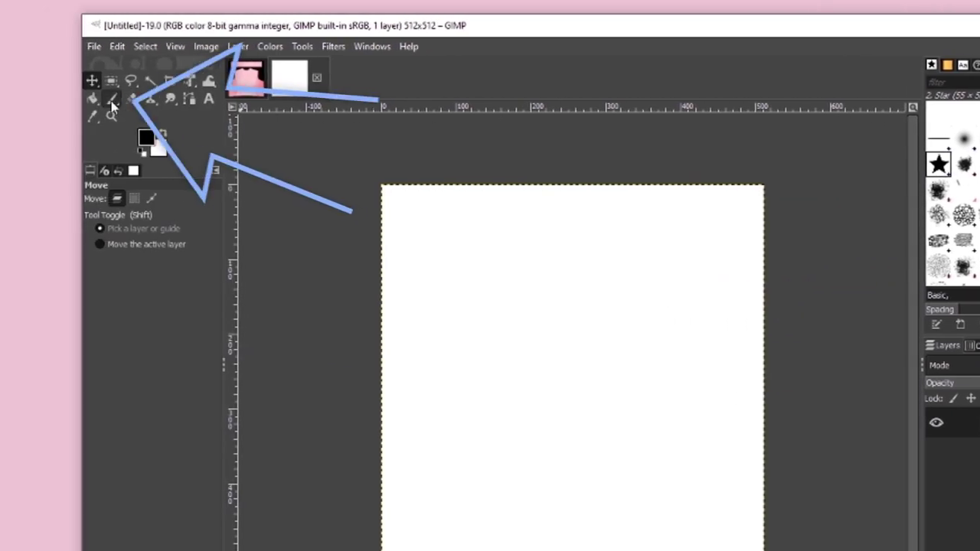
Select the Paintbrush and set the foreground colour to pink ff50b0.
click(112, 99)
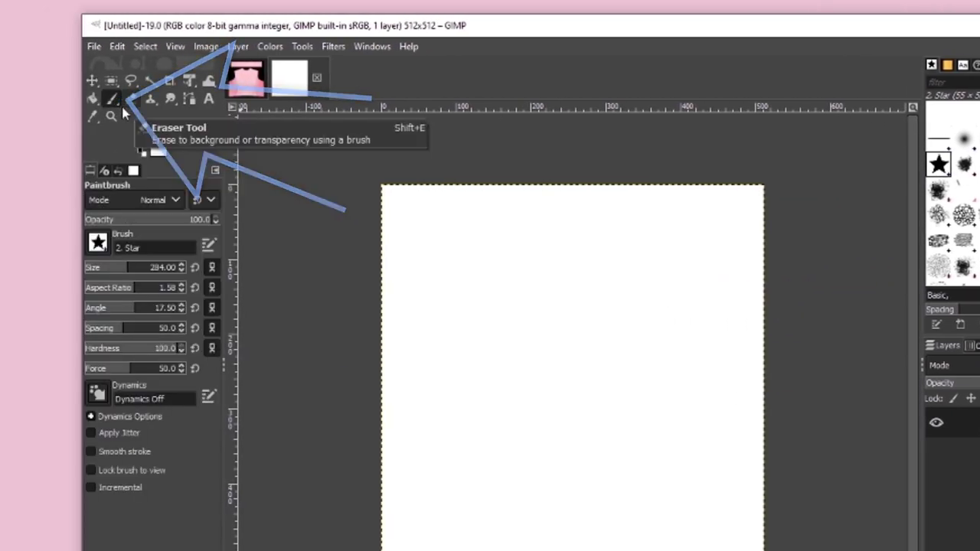
click(146, 139)
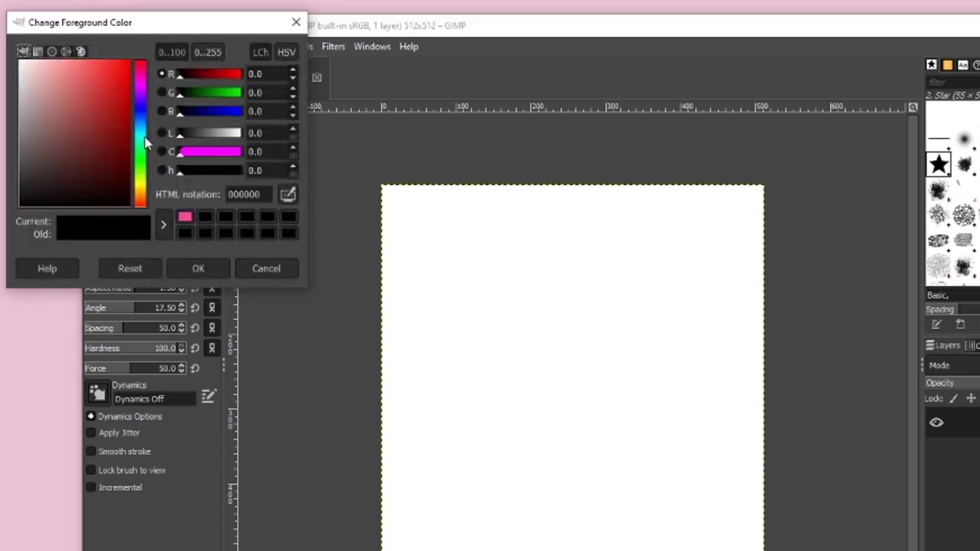
click(142, 76)
drag(107, 77, 96, 45)
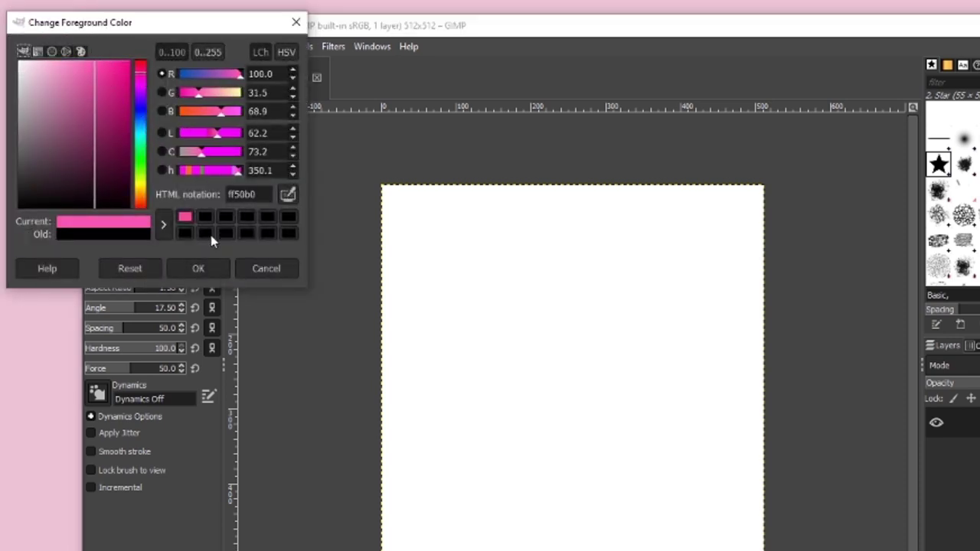
click(198, 268)
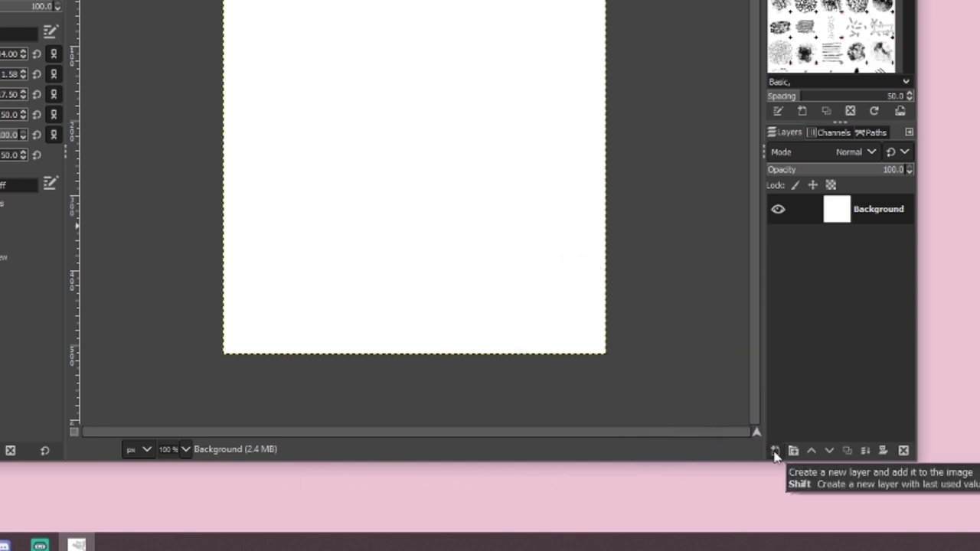
Add an empty transparent layer named Layer above Background.
click(774, 452)
drag(754, 153, 753, 43)
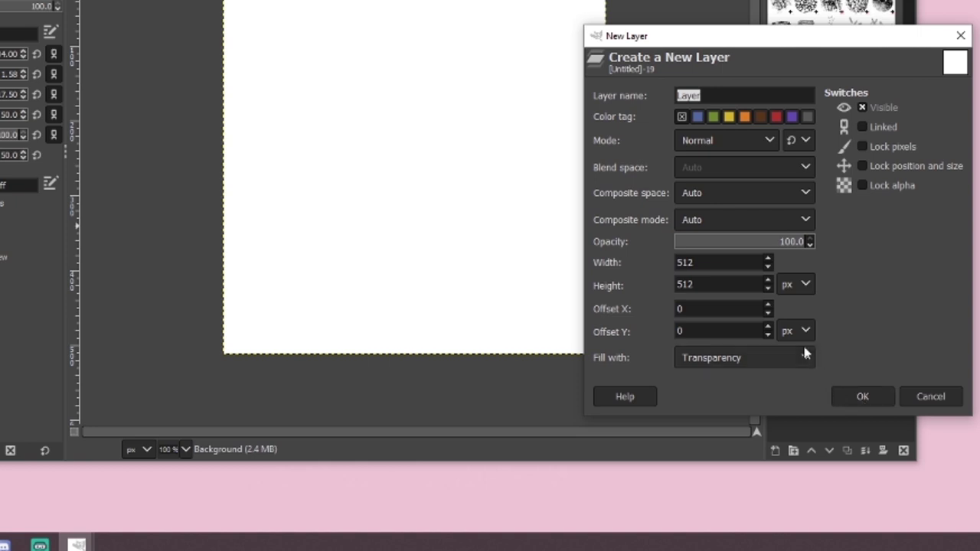
click(862, 396)
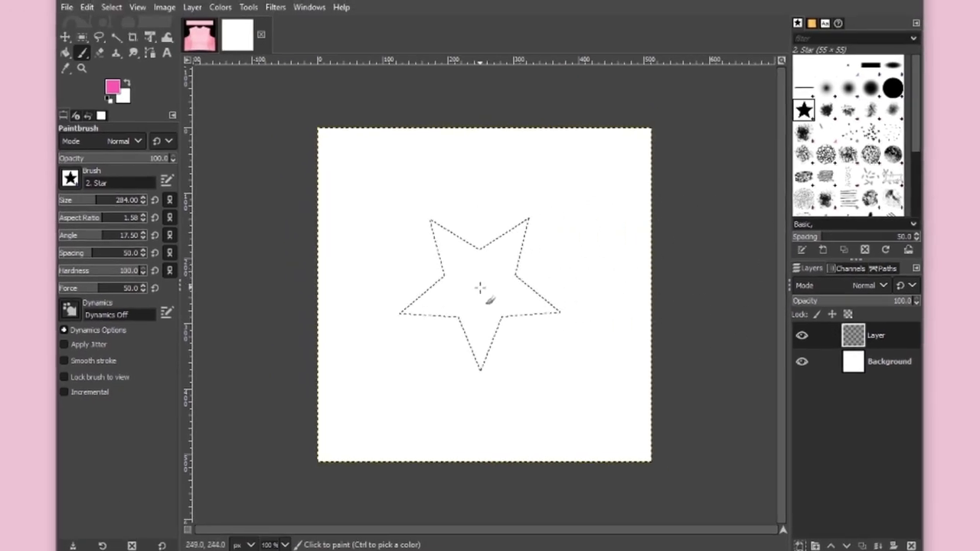
Stamp one pink star at the canvas centre and duplicate that layer as Layer copy.
click(485, 292)
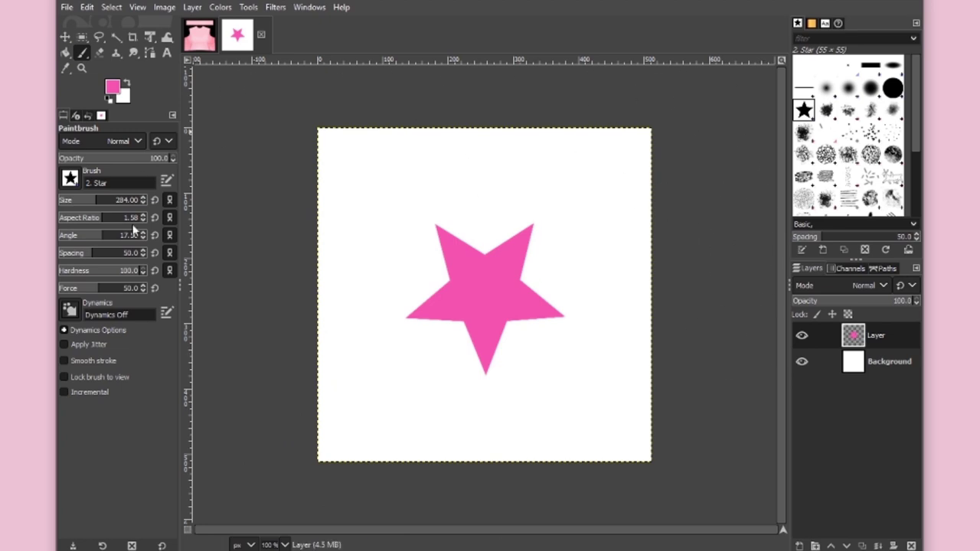
key(ctrl+shift+o)
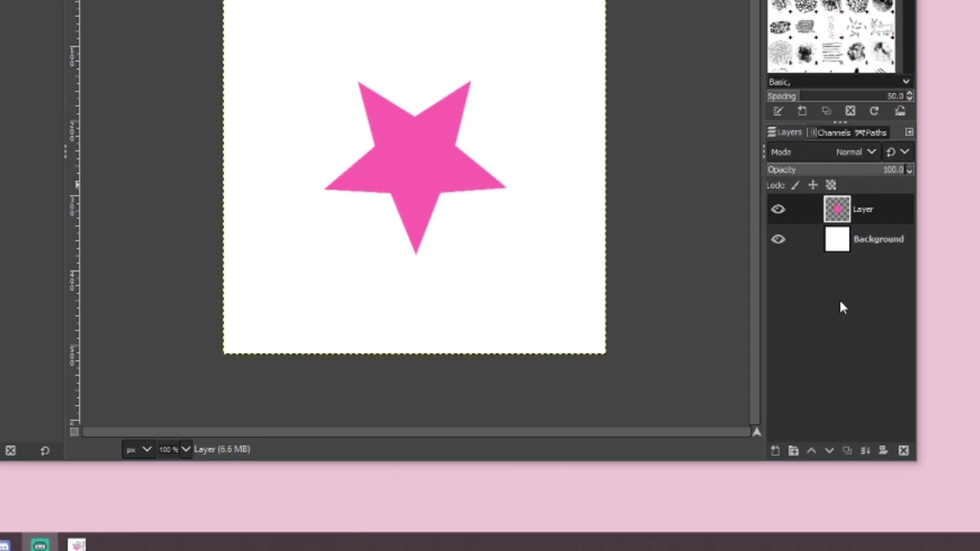
click(847, 452)
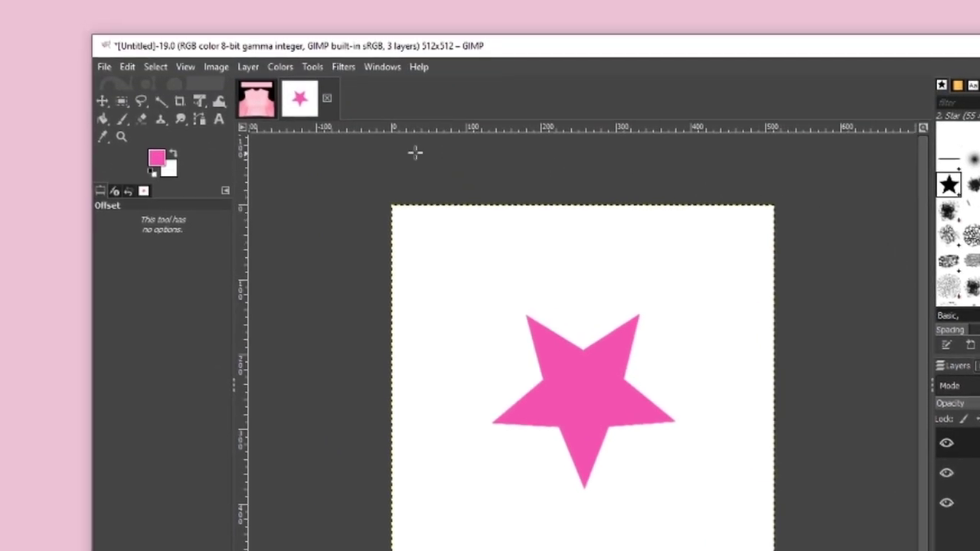
Offset Layer copy by 256×256 with wrap-around so quarter stars fill the corners.
click(246, 66)
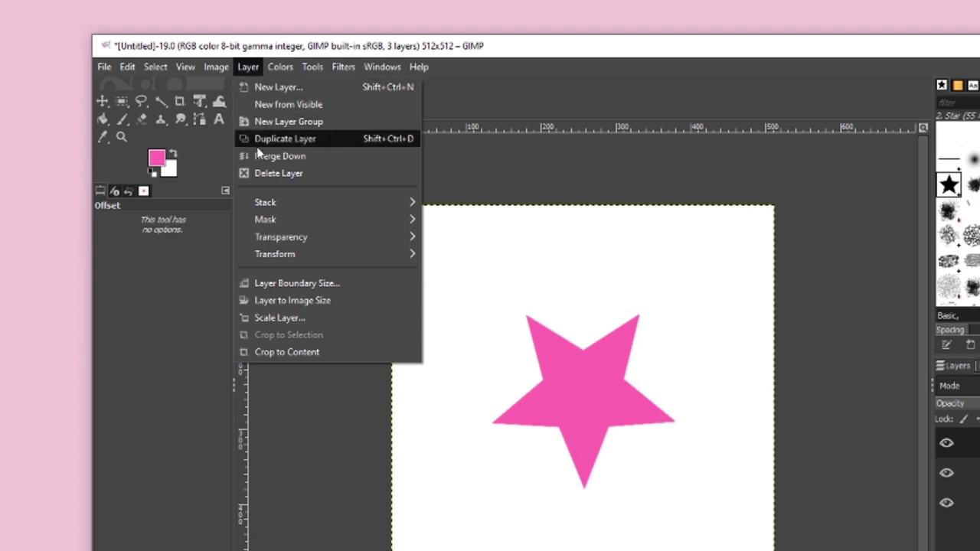
mouse_move(273, 260)
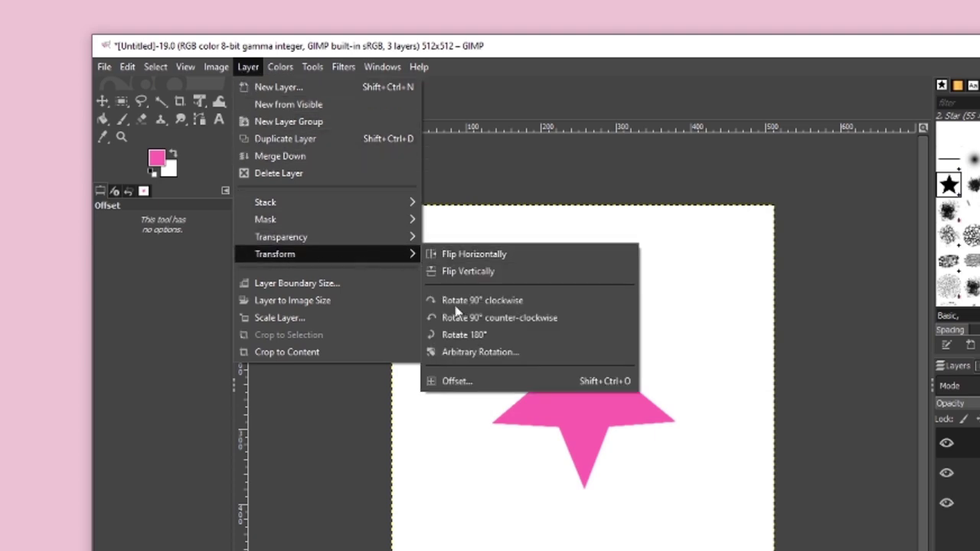
click(458, 381)
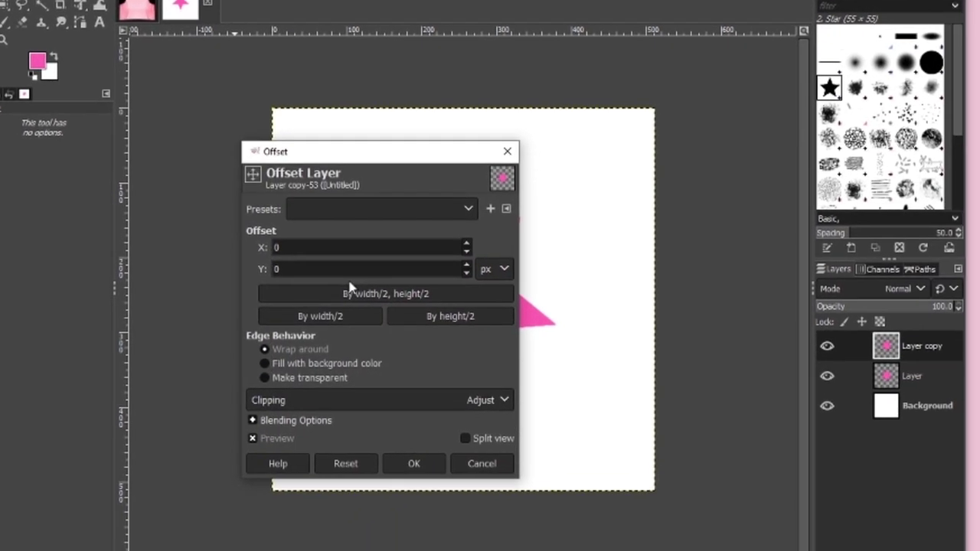
click(314, 316)
click(481, 315)
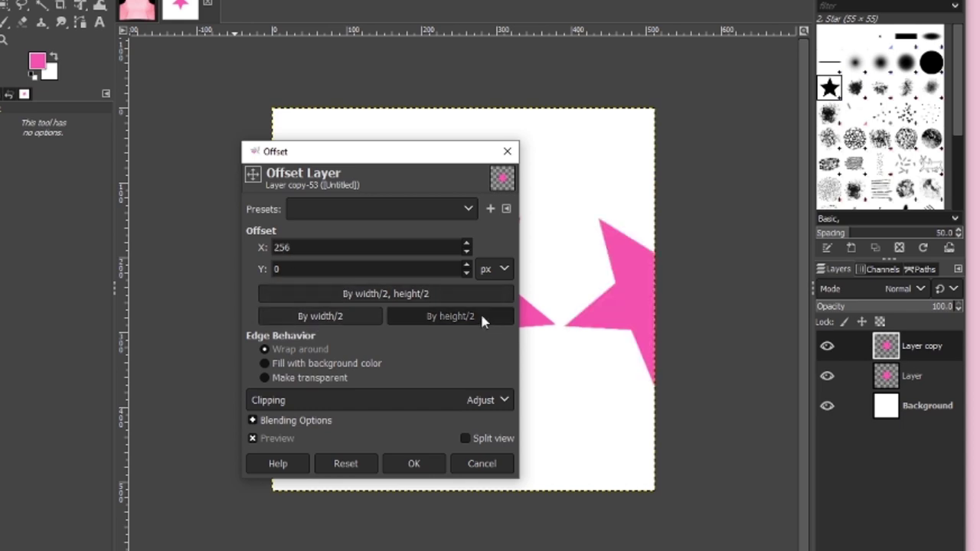
click(412, 464)
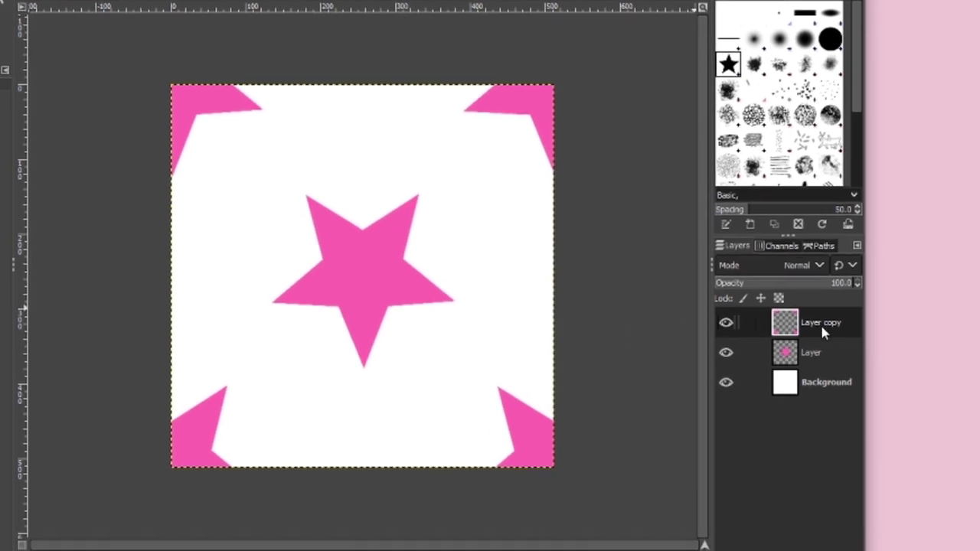
Merge Layer copy down into the star layer and keep it flush with the canvas.
click(923, 353)
right_click(820, 323)
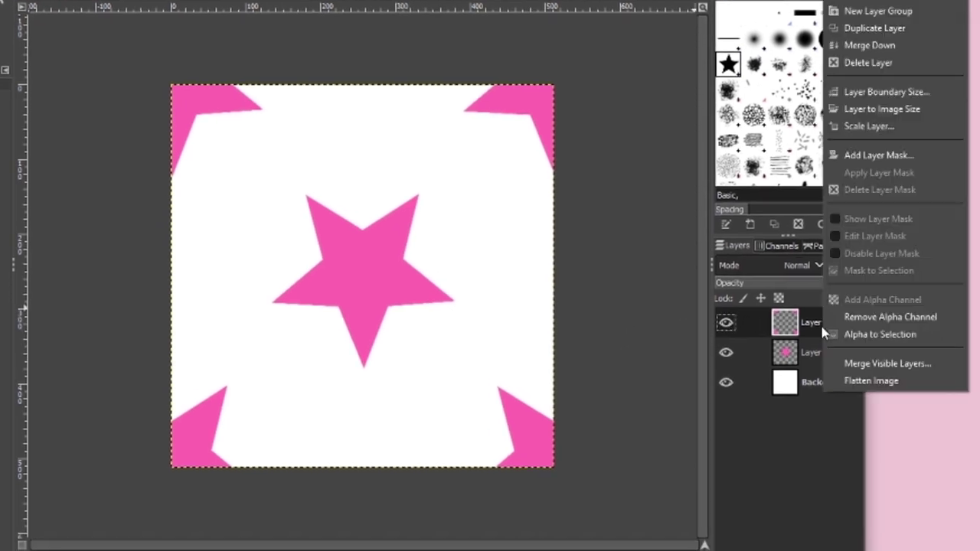
click(868, 45)
click(726, 321)
click(726, 321)
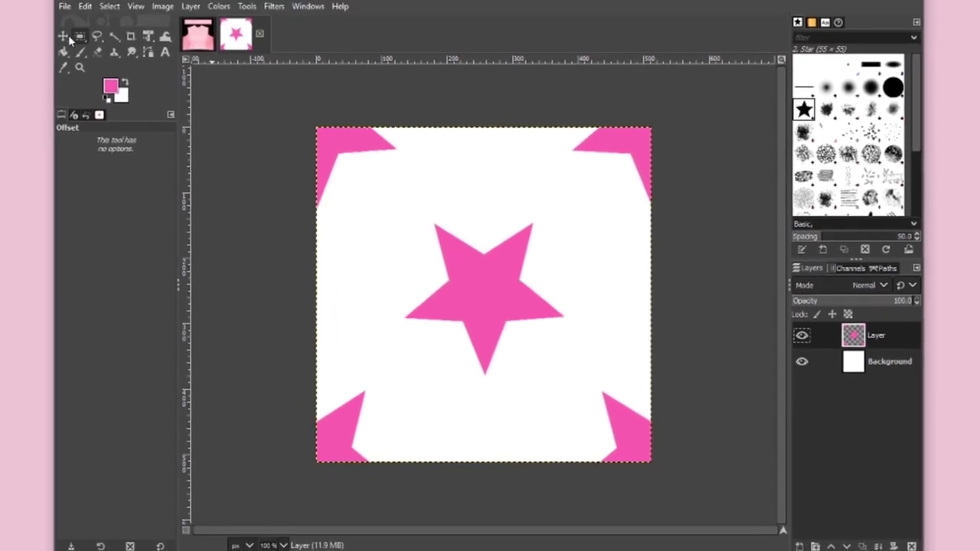
click(65, 37)
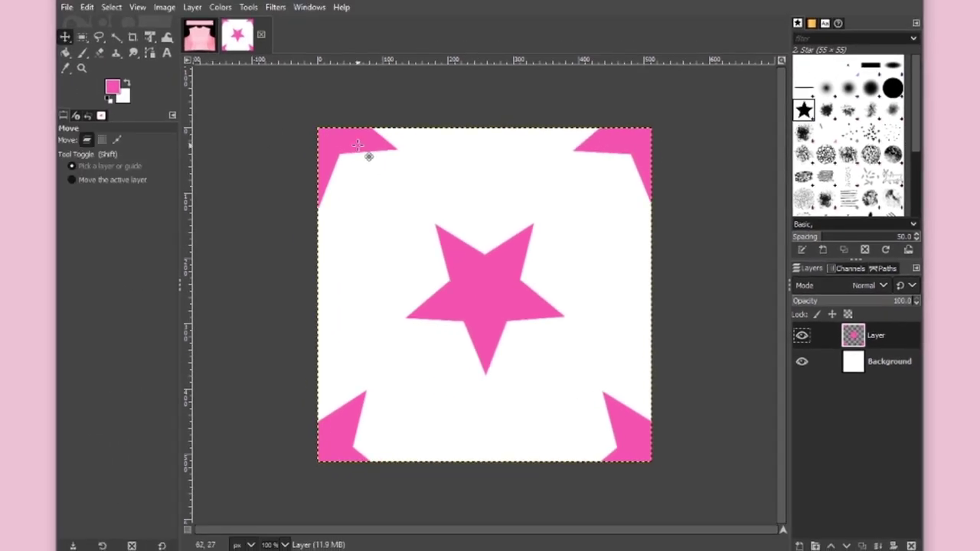
drag(233, 107, 272, 142)
drag(383, 173, 363, 144)
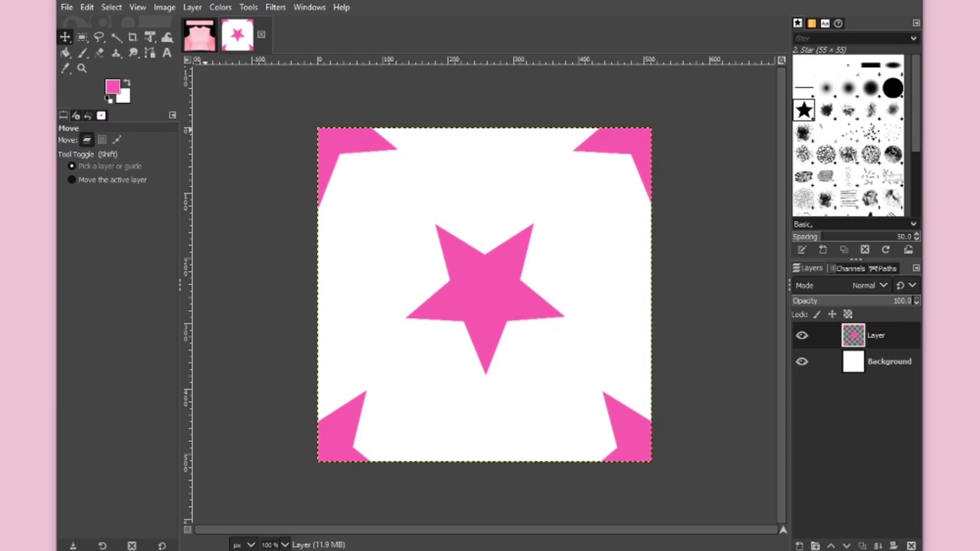
Tile the star pattern into a new 2000×2000 image.
click(276, 7)
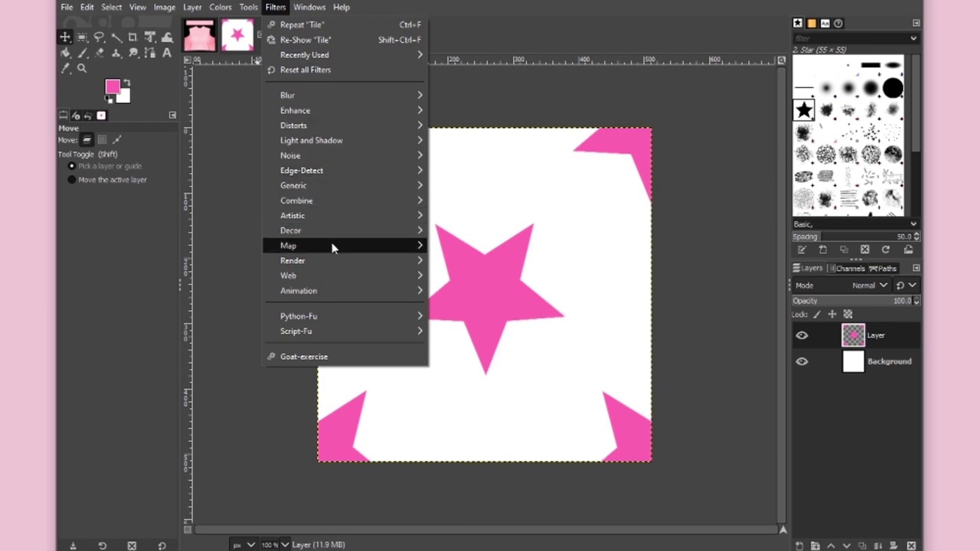
mouse_move(332, 246)
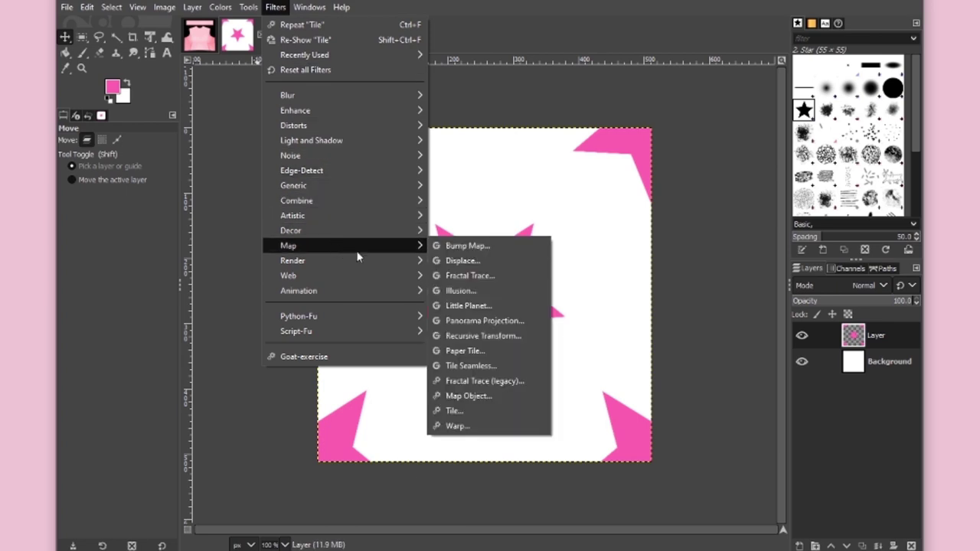
click(487, 412)
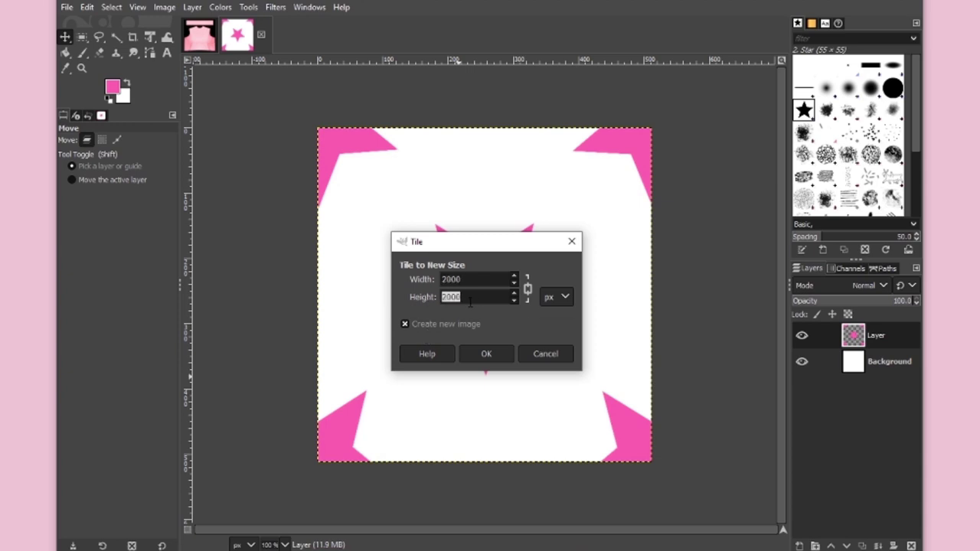
click(486, 354)
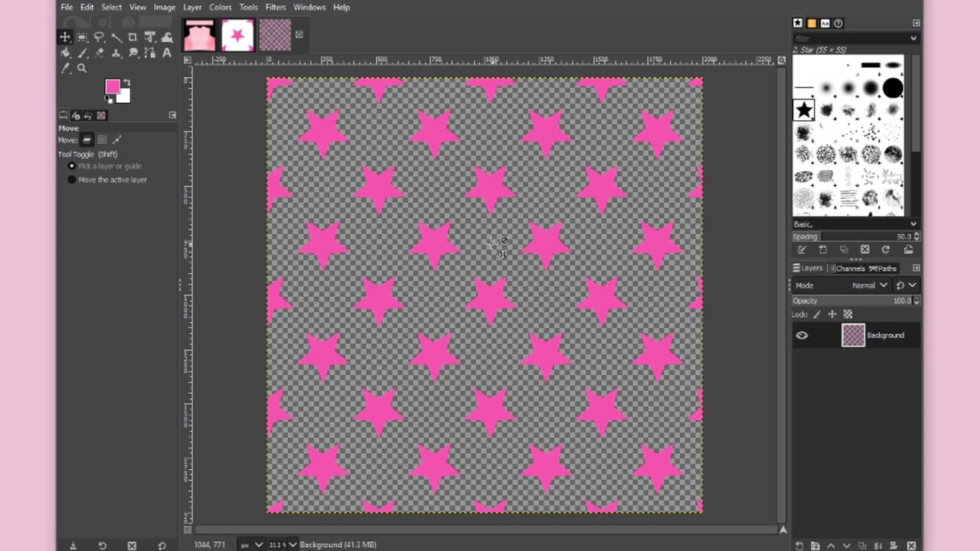
Export the tiled pattern to the Desktop as star_repeated.png with default PNG options.
click(66, 7)
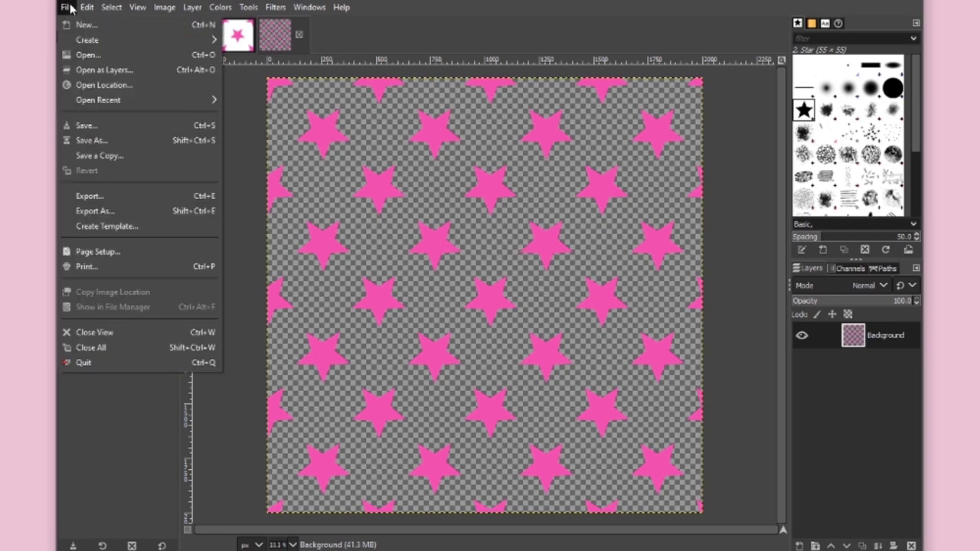
click(134, 196)
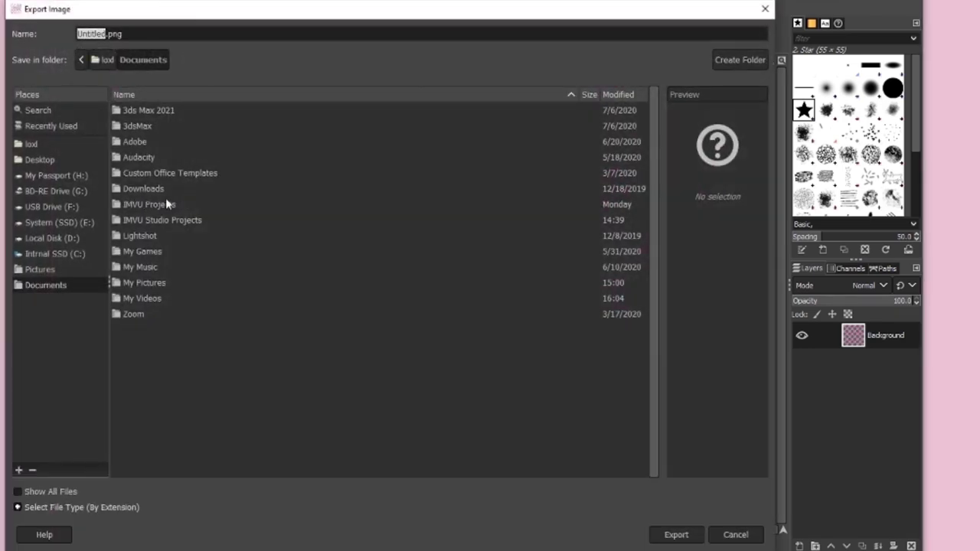
click(39, 159)
text(star_repea)
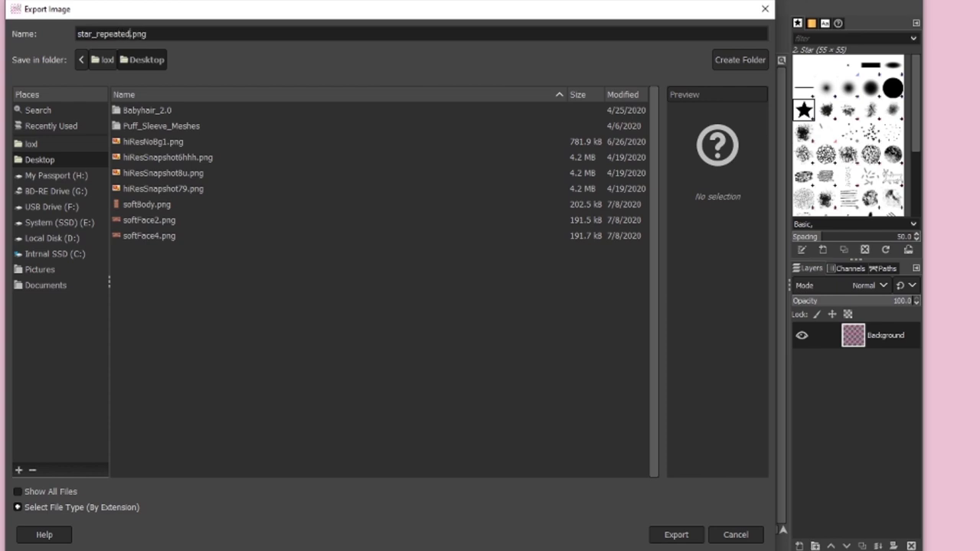
click(670, 536)
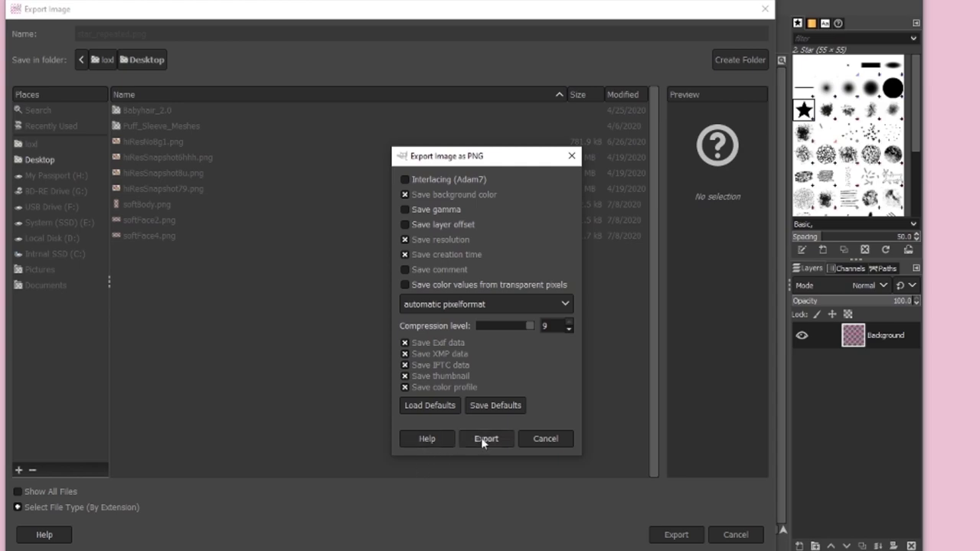
click(485, 439)
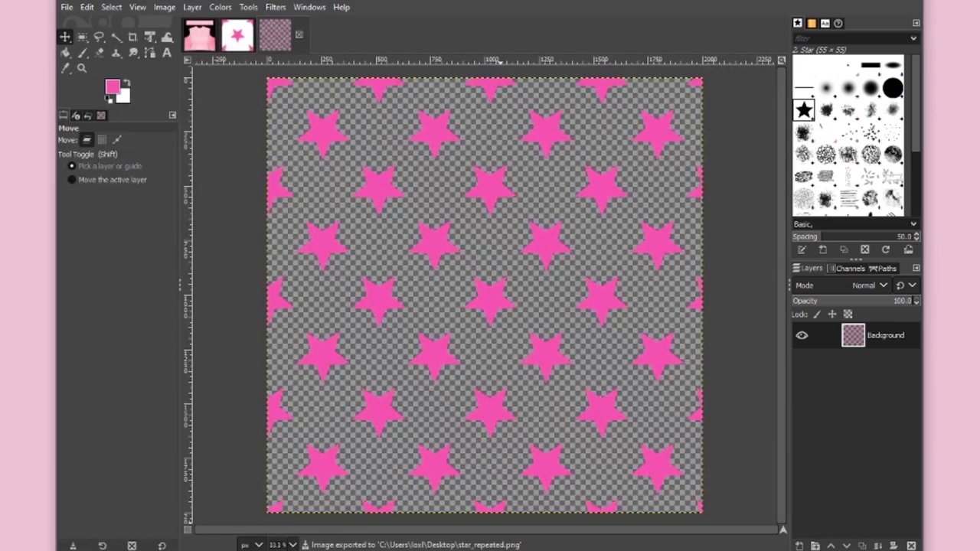
key(r)
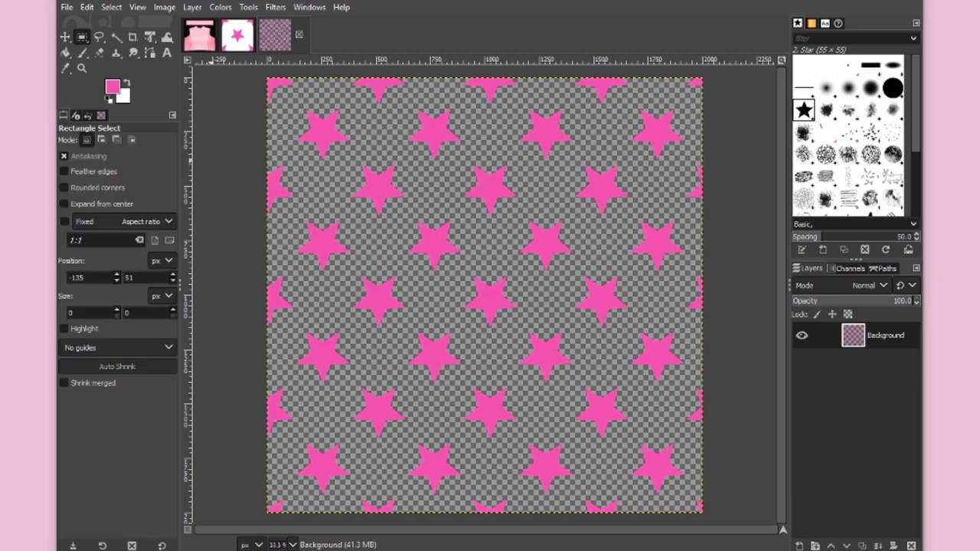
Drag star_repeated from the Pictures folder onto the pink shirt texture image as a new layer.
click(207, 45)
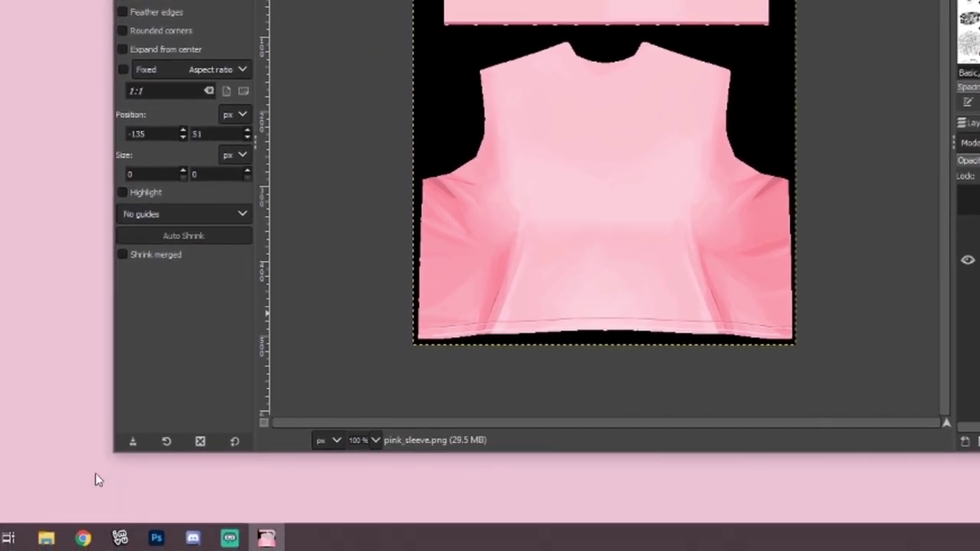
click(45, 538)
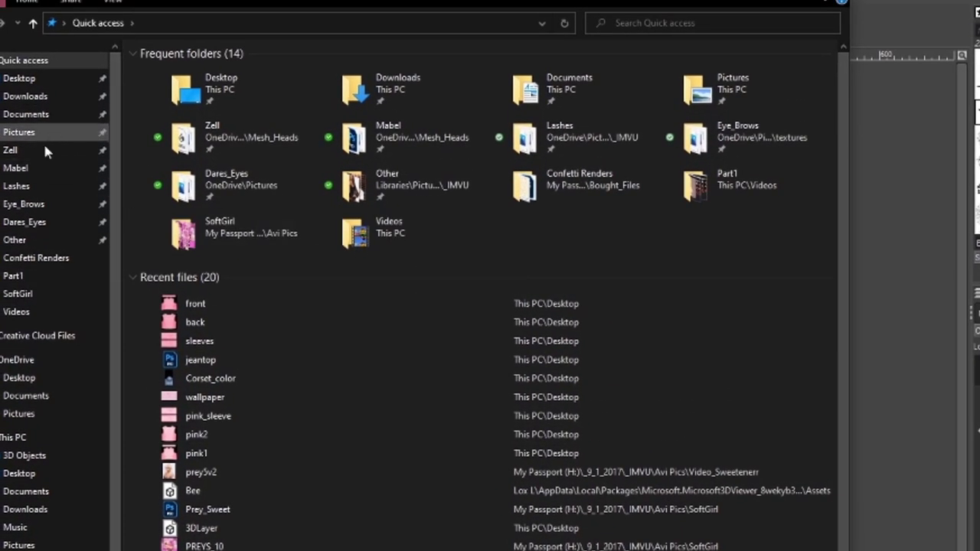
click(17, 412)
drag(459, 1, 191, 8)
drag(294, 95, 613, 176)
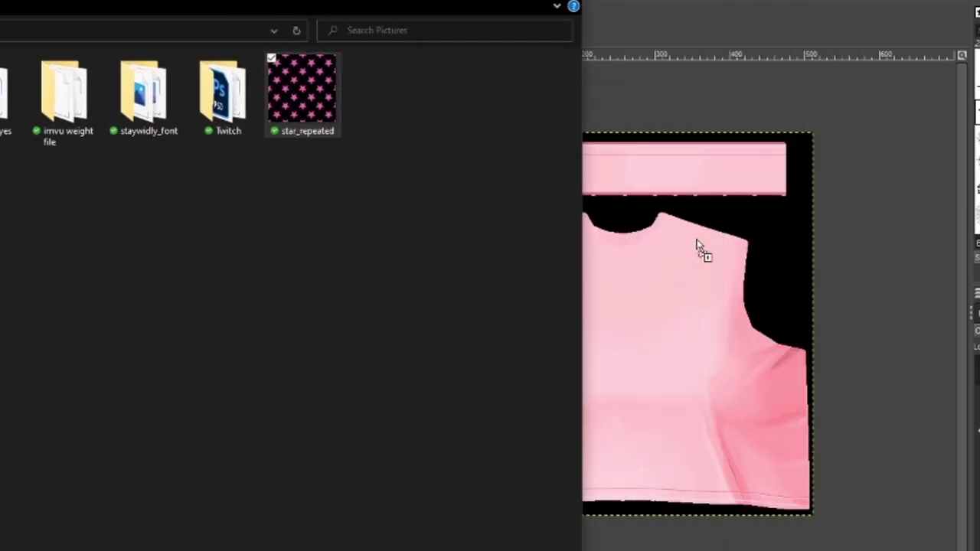
drag(698, 246, 670, 188)
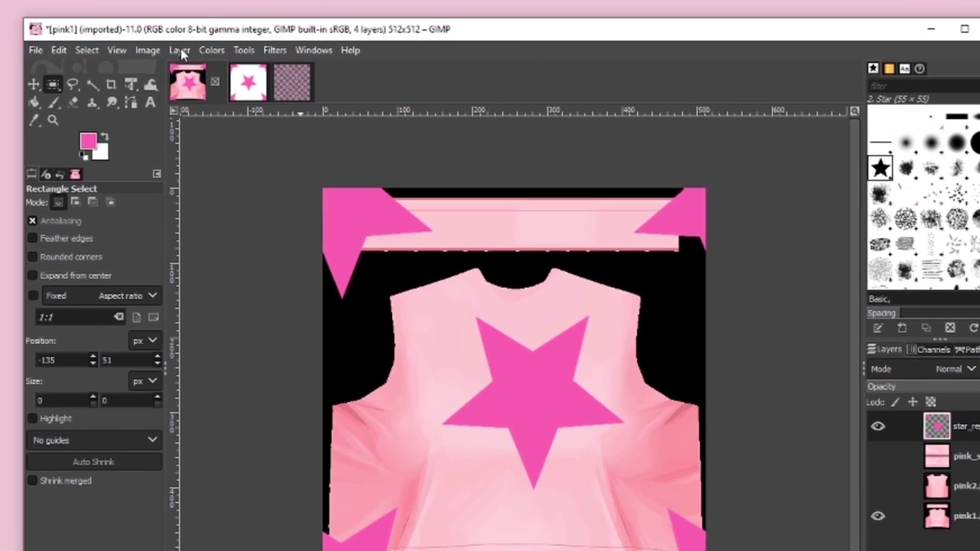
Scale the star_repeated layer to 512 × 512 pixels.
click(180, 51)
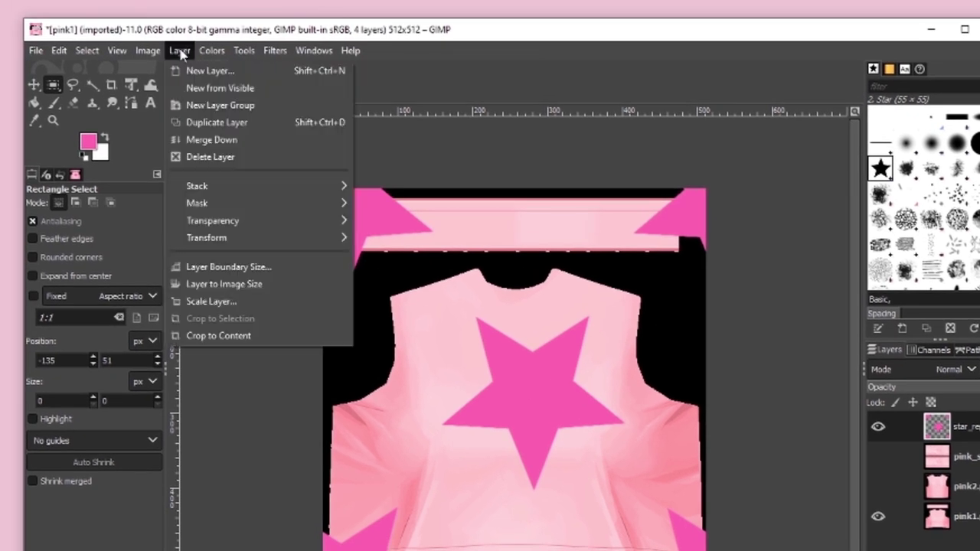
click(220, 301)
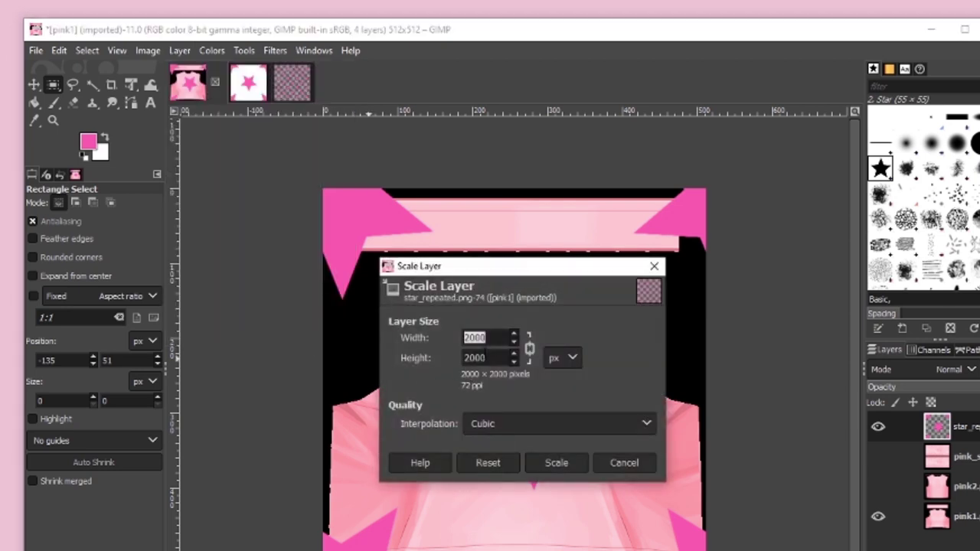
text(512)
key(Tab)
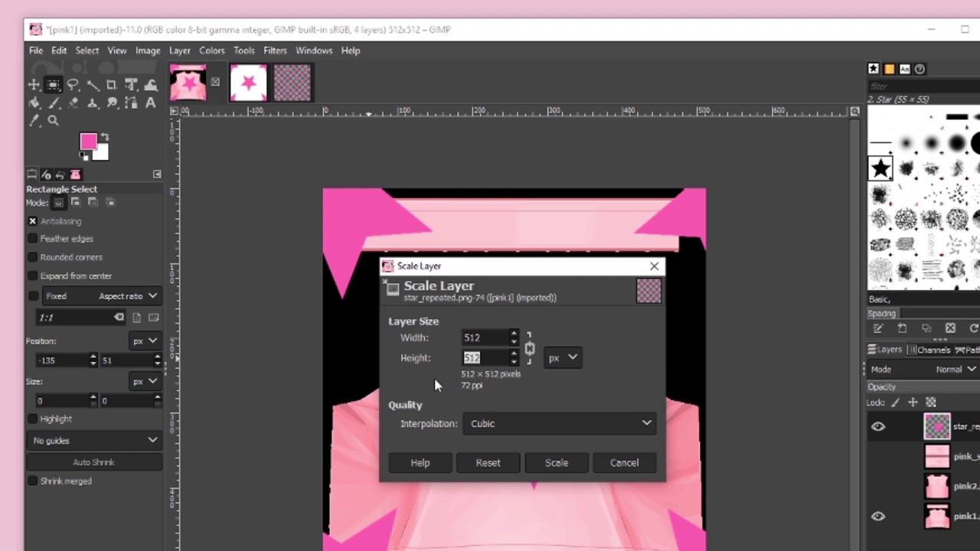
click(555, 469)
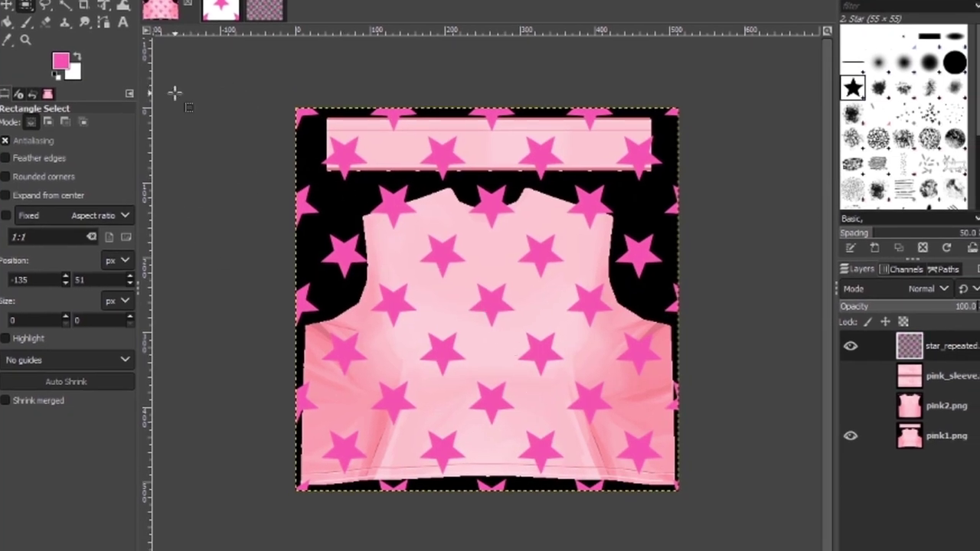
With pink_sleeve selected, export the starred texture as front.png.
click(950, 375)
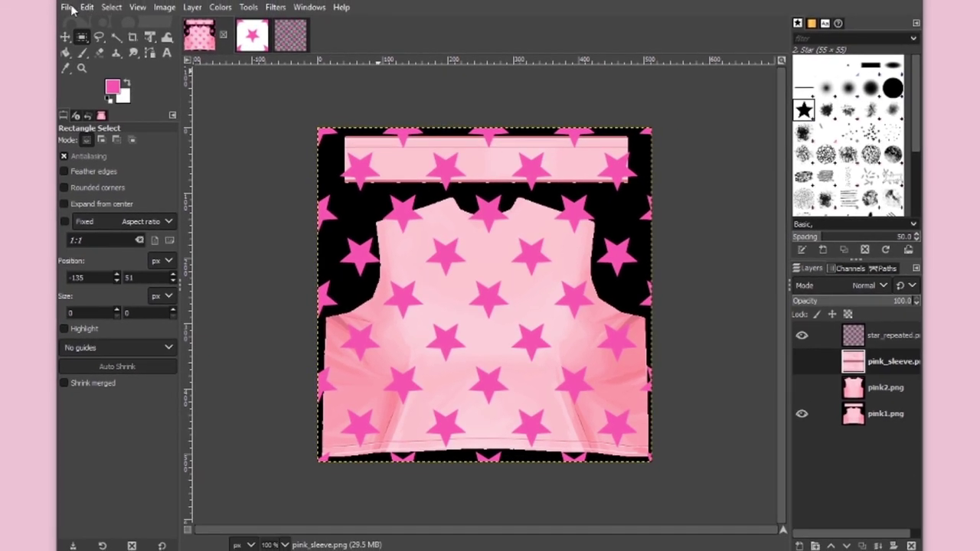
click(68, 8)
click(104, 218)
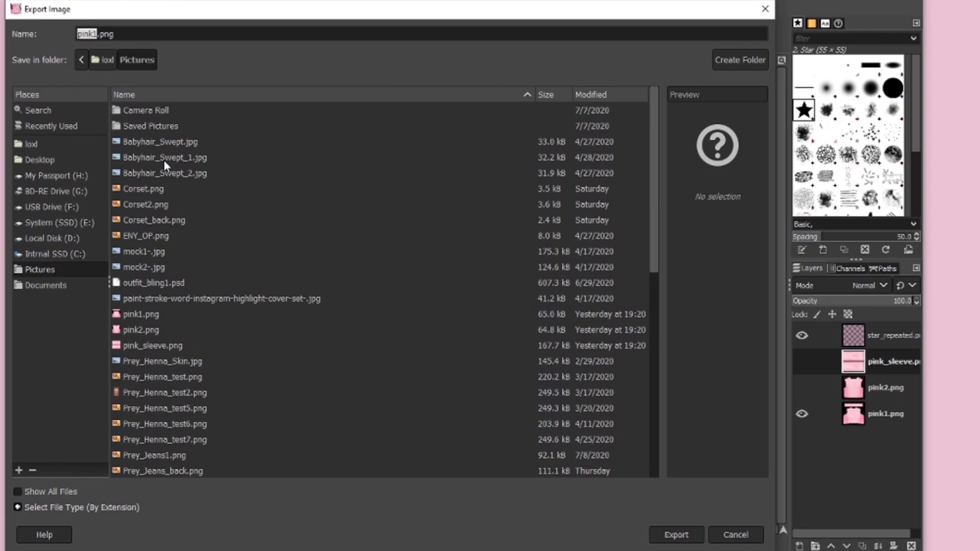
text(front)
click(690, 534)
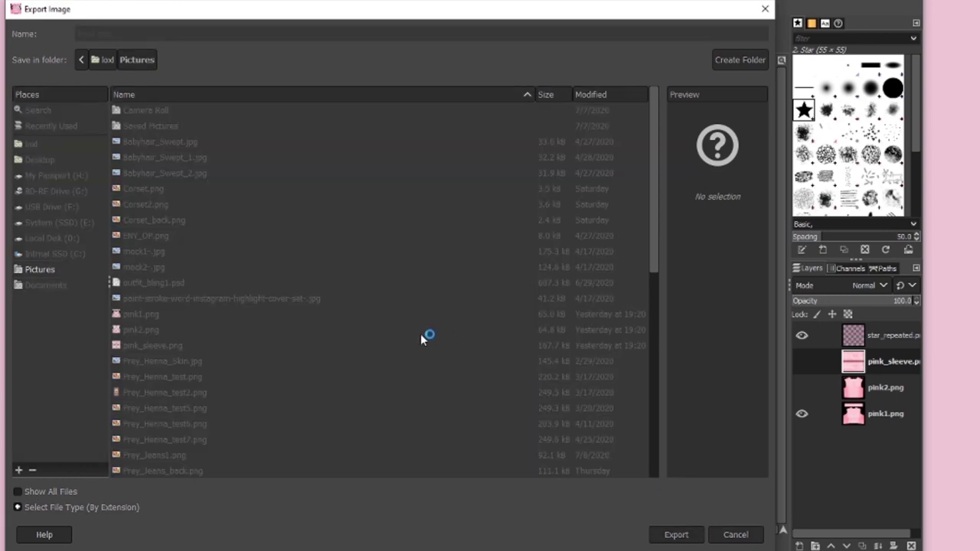
click(497, 443)
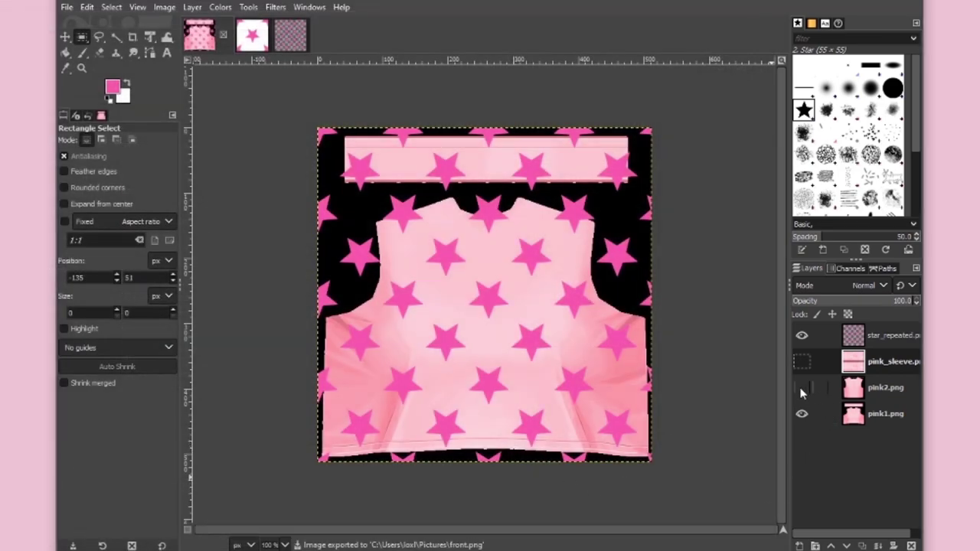
Show the pink2 back layer and export the image as back.png.
click(802, 388)
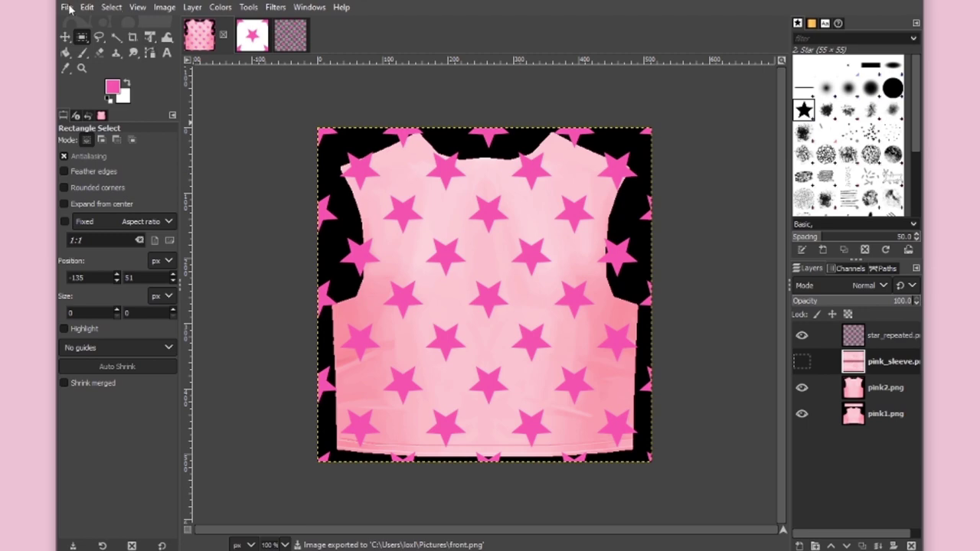
click(68, 8)
click(99, 211)
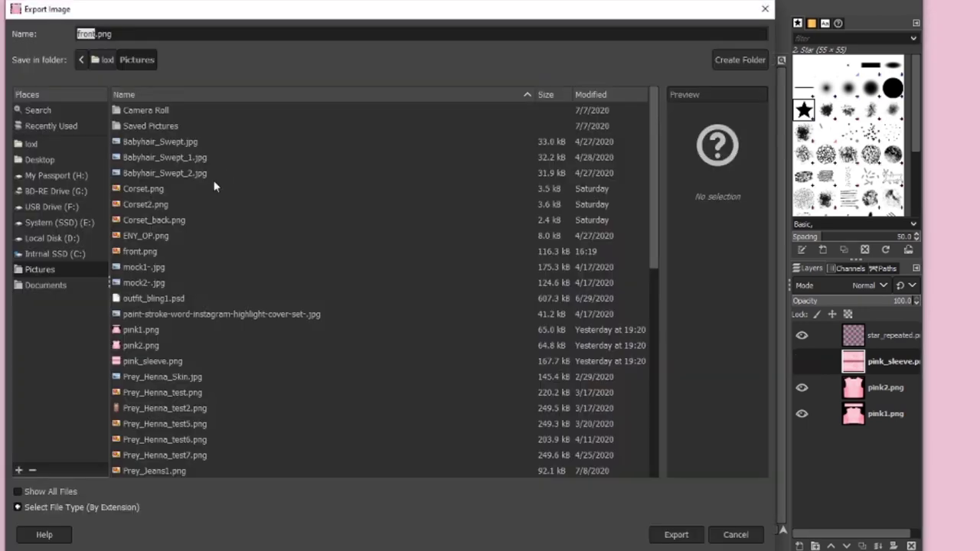
text(back)
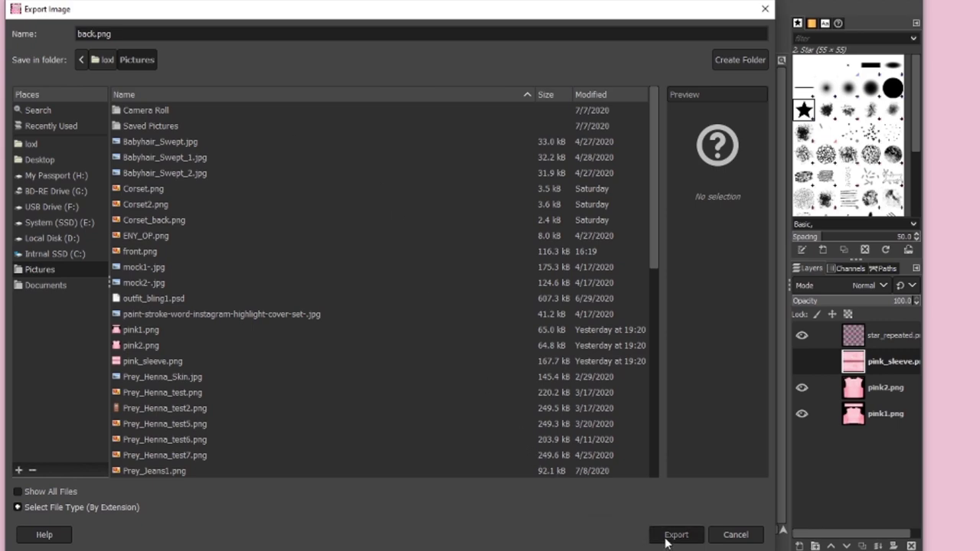
click(666, 538)
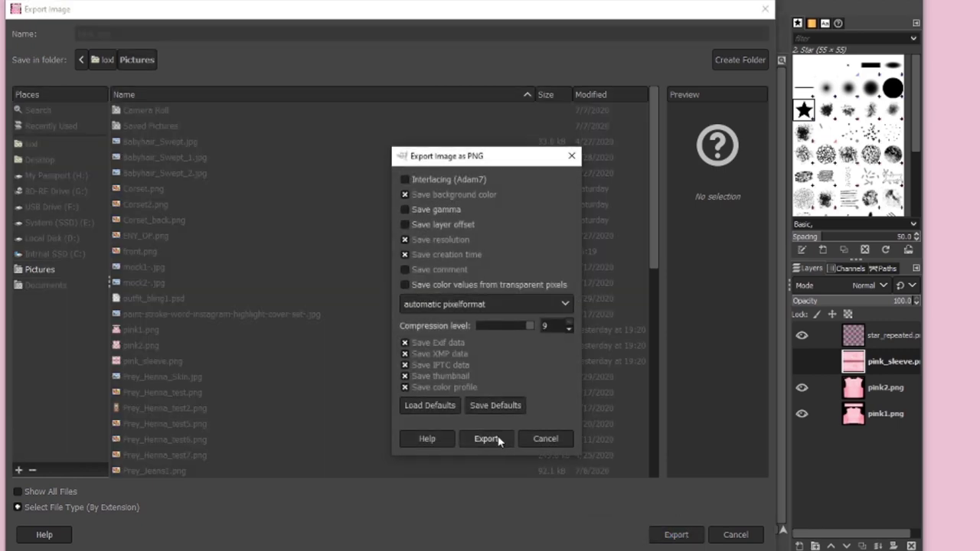
click(498, 438)
Show the pink_sleeve layer and export the image as sleeves.png.
click(802, 363)
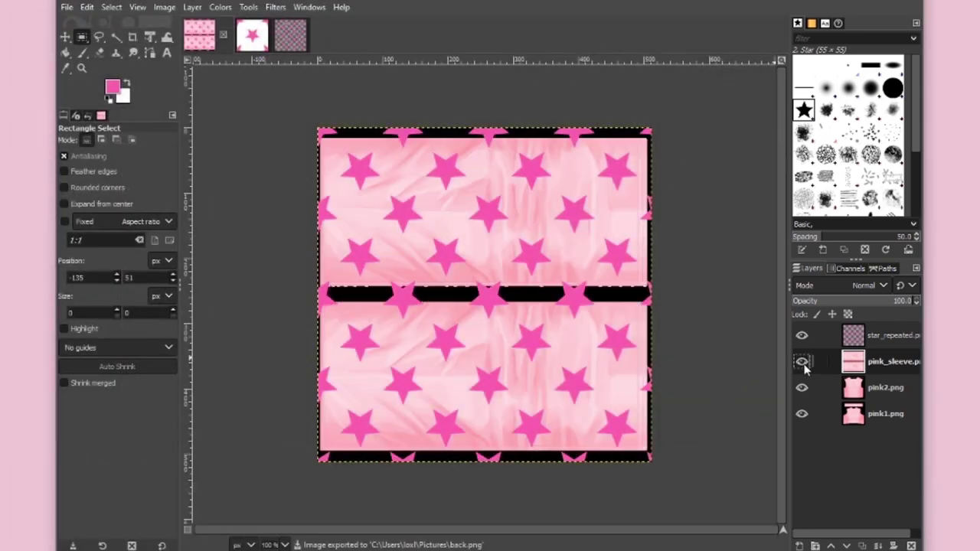
click(66, 8)
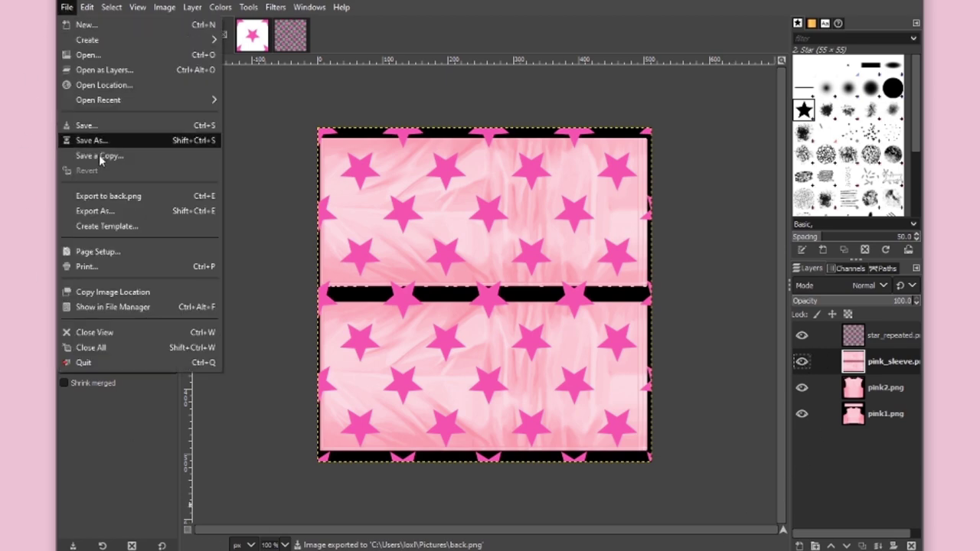
click(115, 218)
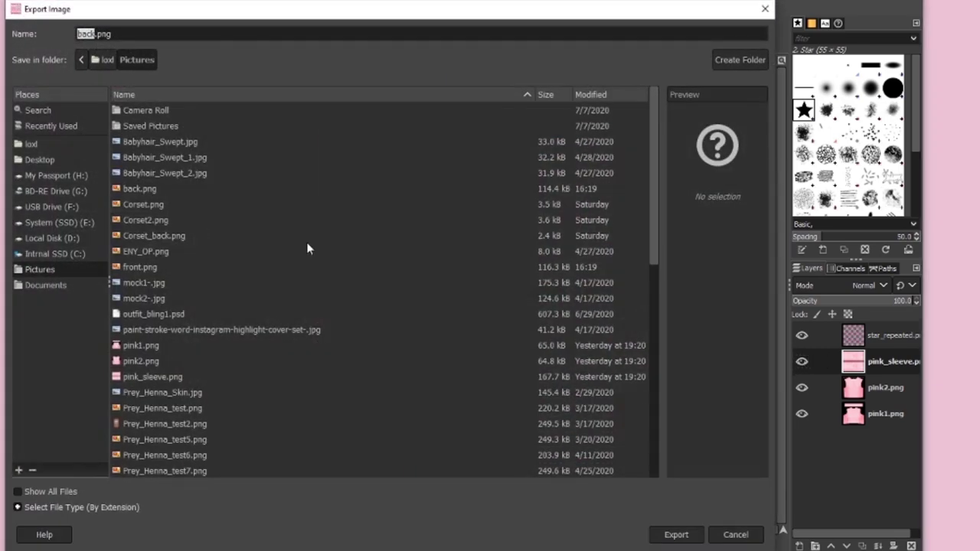
text(sleeves)
click(678, 535)
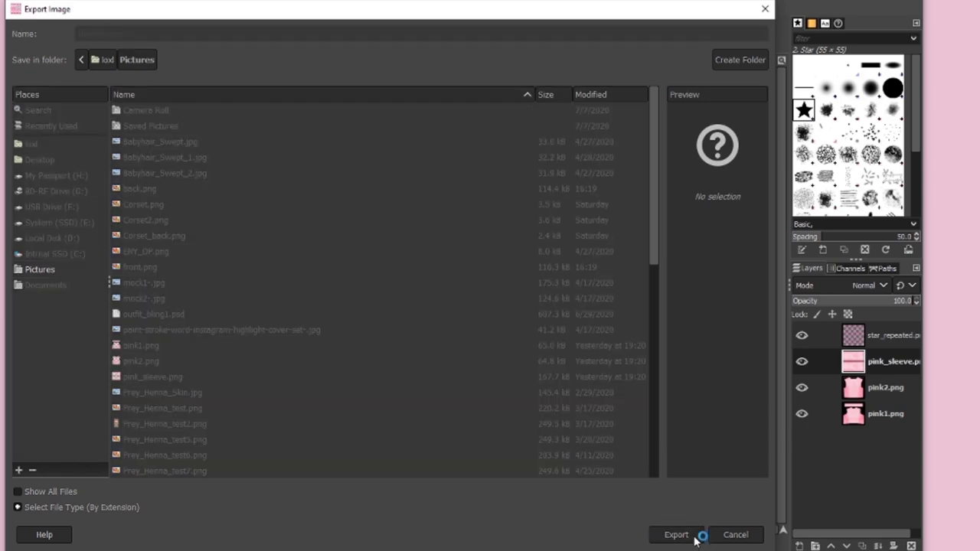
Finish the sleeves.png export, then preview Levels 1 copy and copy 2, leaving Levels 1 showing.
click(464, 439)
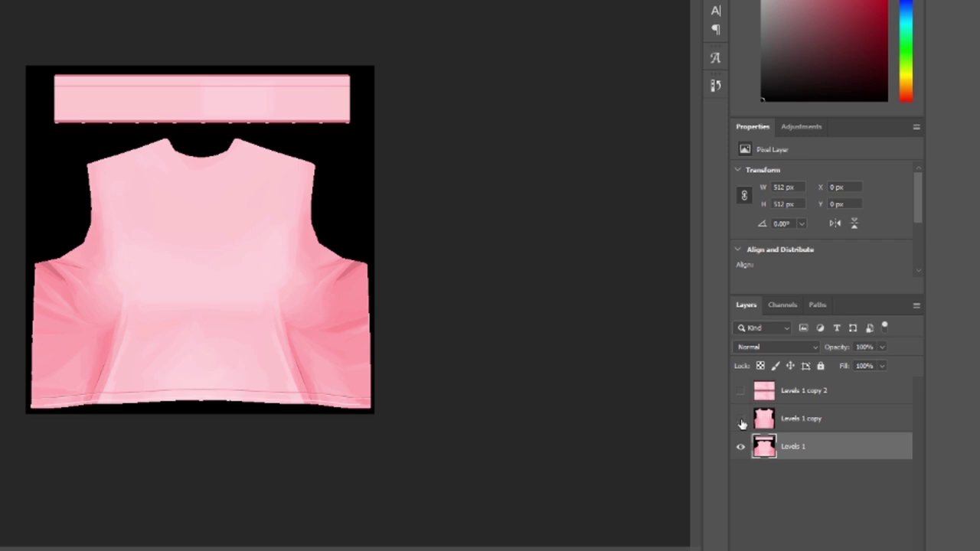
click(741, 421)
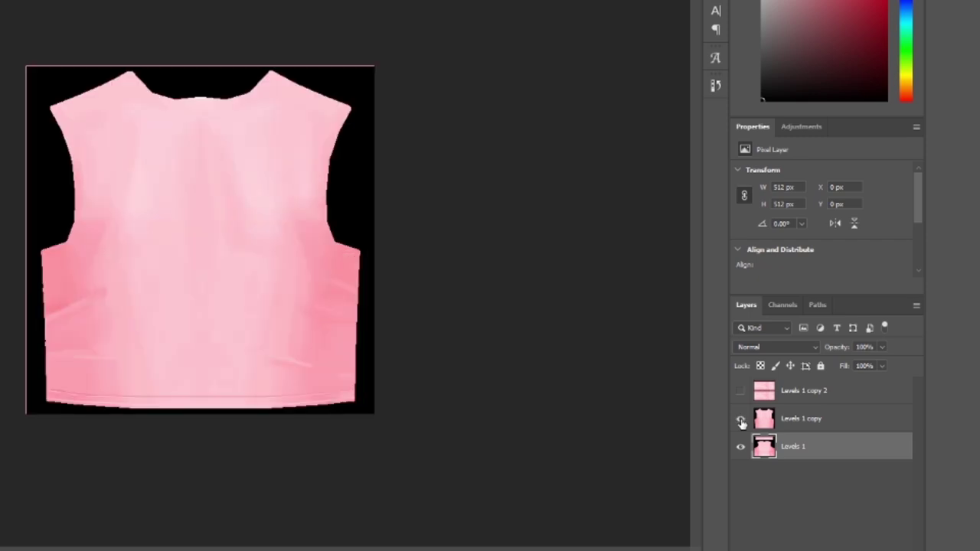
click(740, 393)
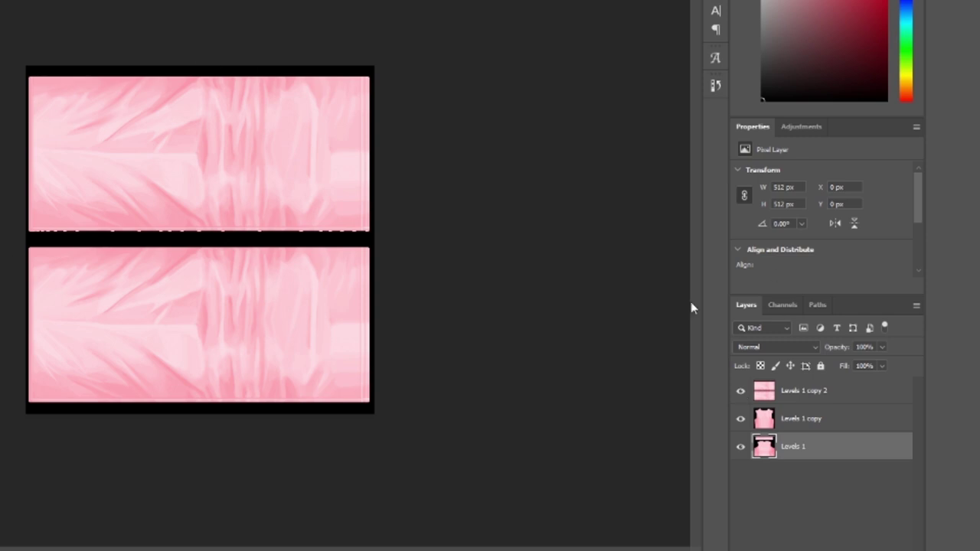
click(740, 419)
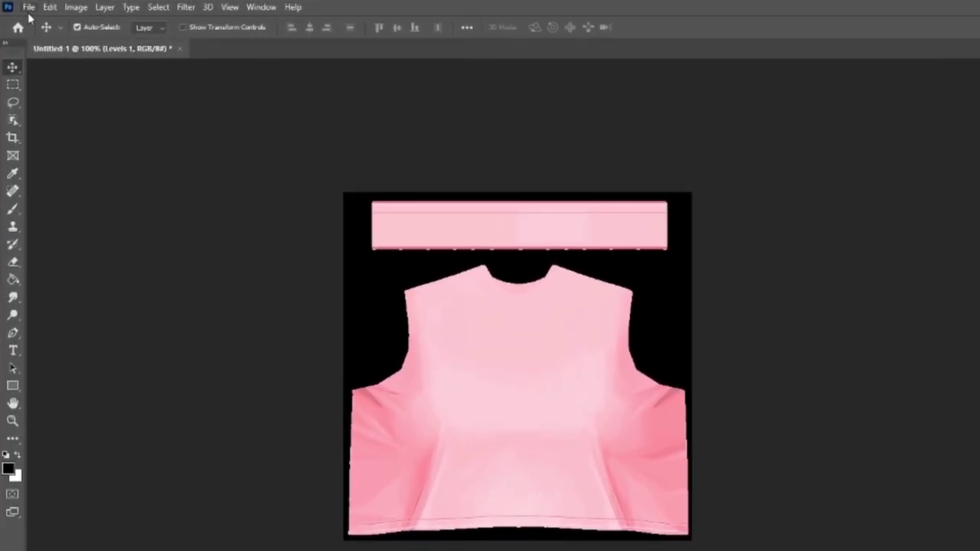
Create a new 200 × 200 px white document.
click(28, 9)
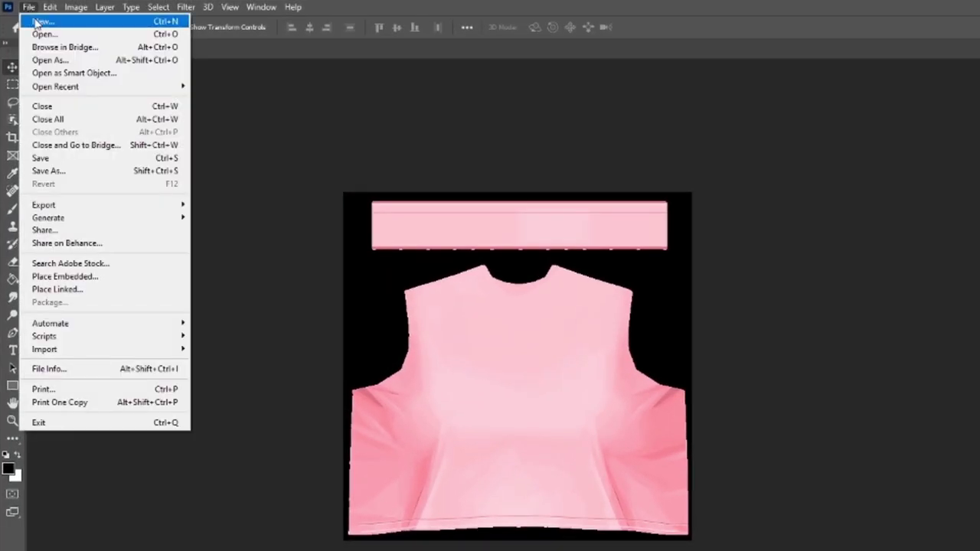
click(36, 23)
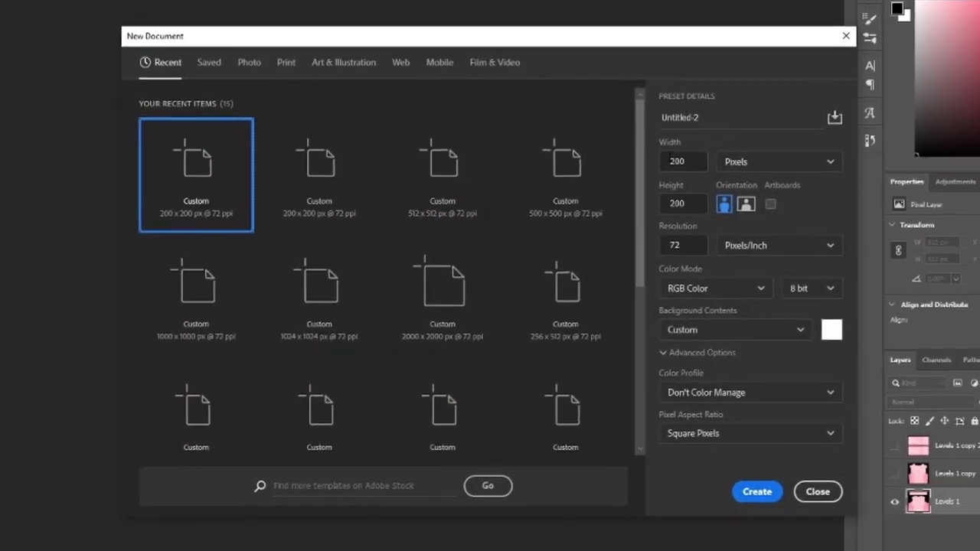
click(688, 163)
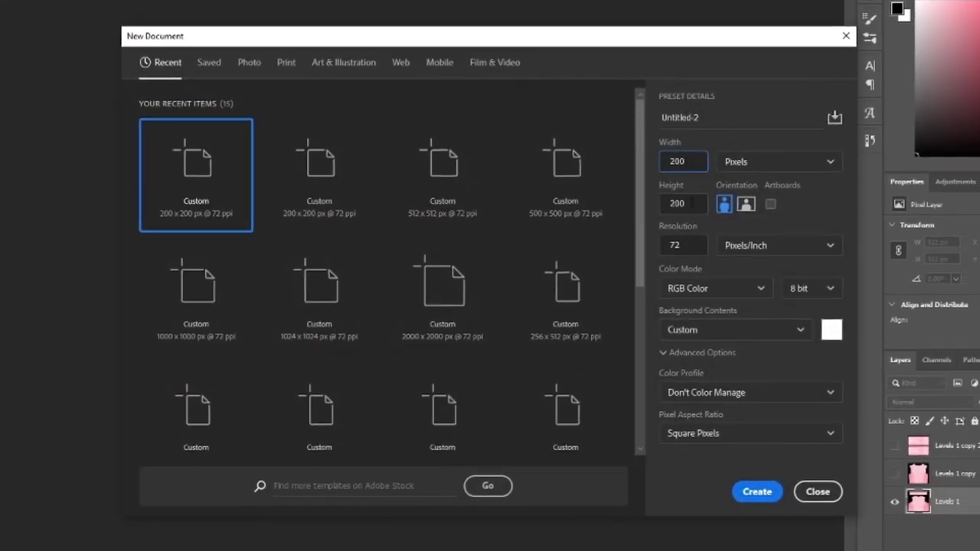
click(693, 203)
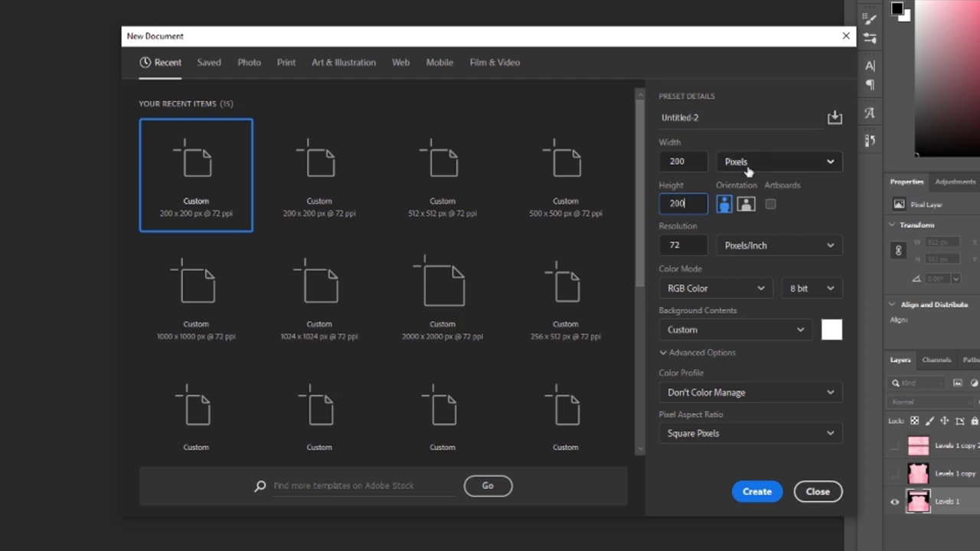
click(747, 493)
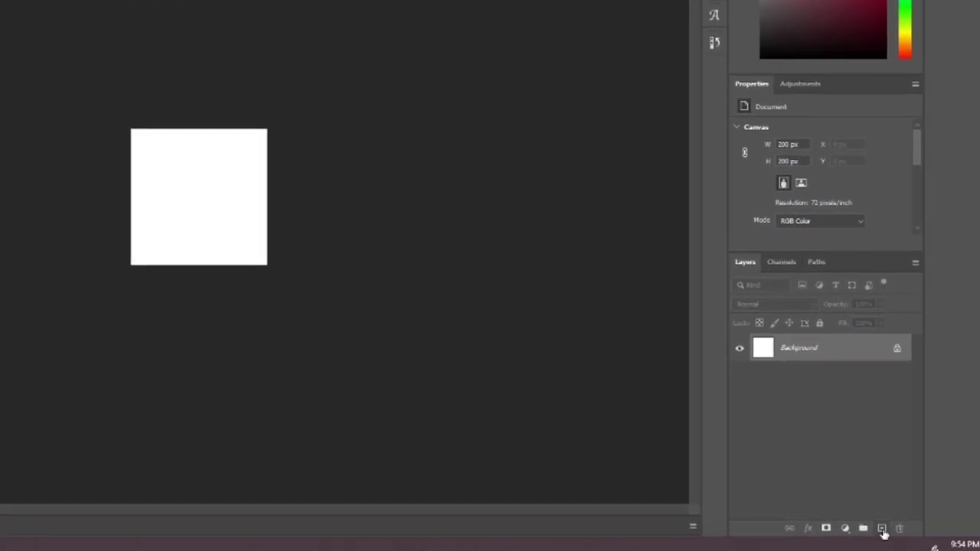
Add a new empty layer and rename it pattern.
click(882, 529)
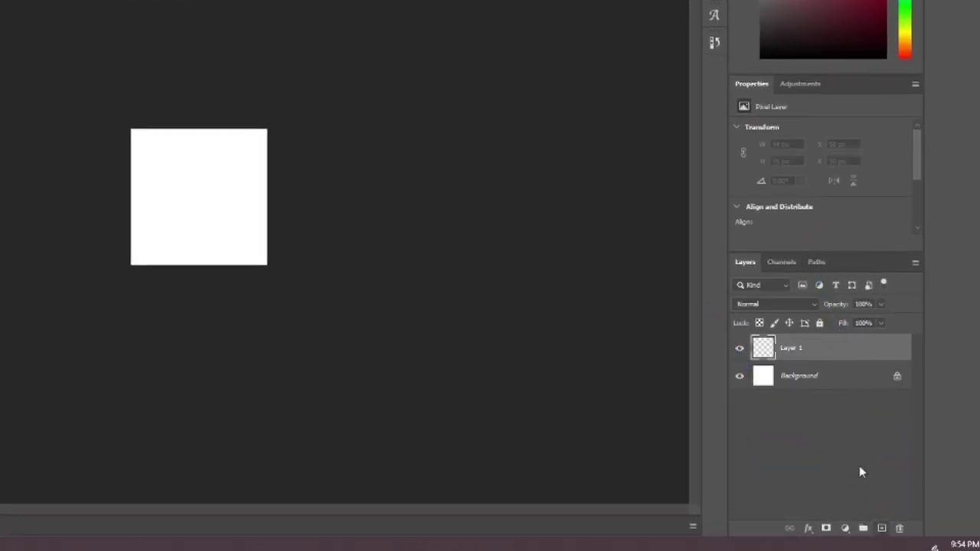
double_click(791, 348)
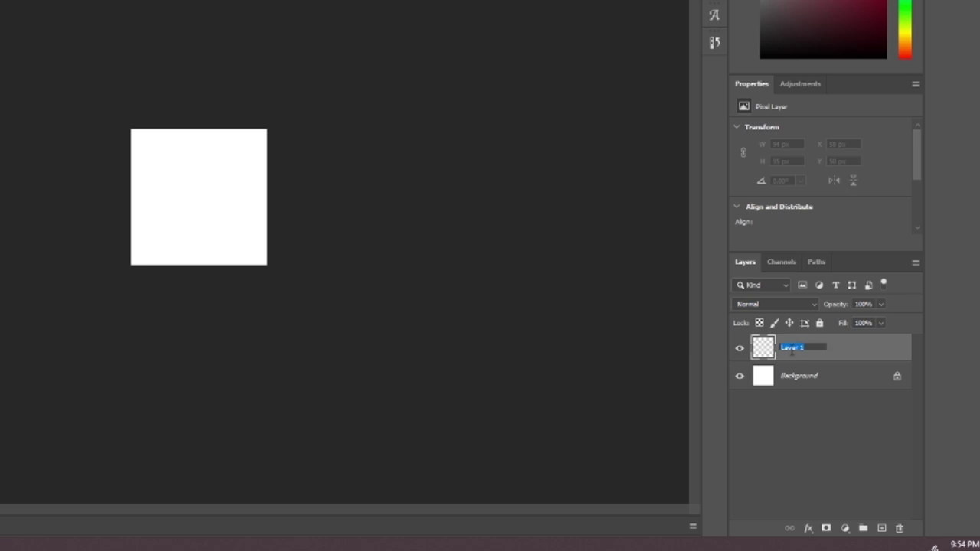
text(d)
key(Return)
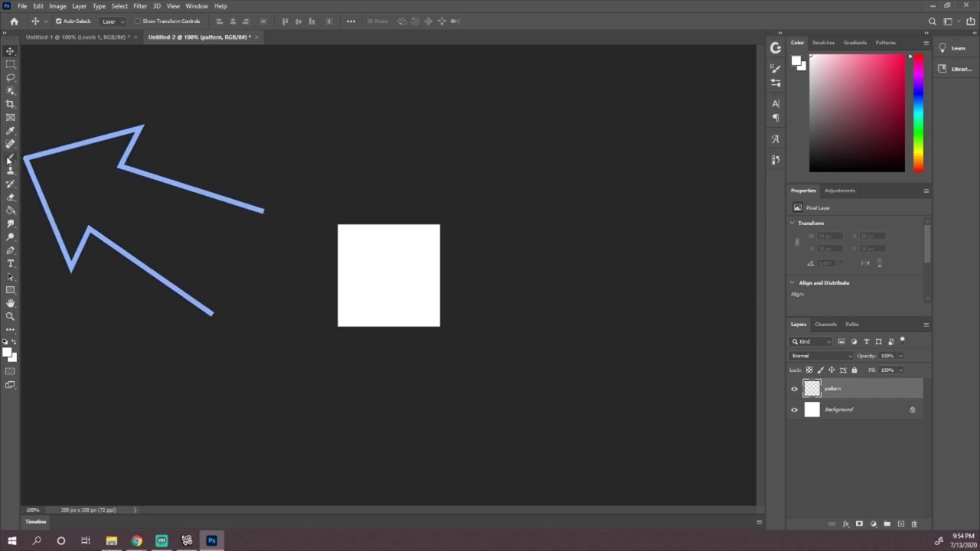
Stamp a pink star onto the pattern layer with a star-tipped brush.
click(10, 158)
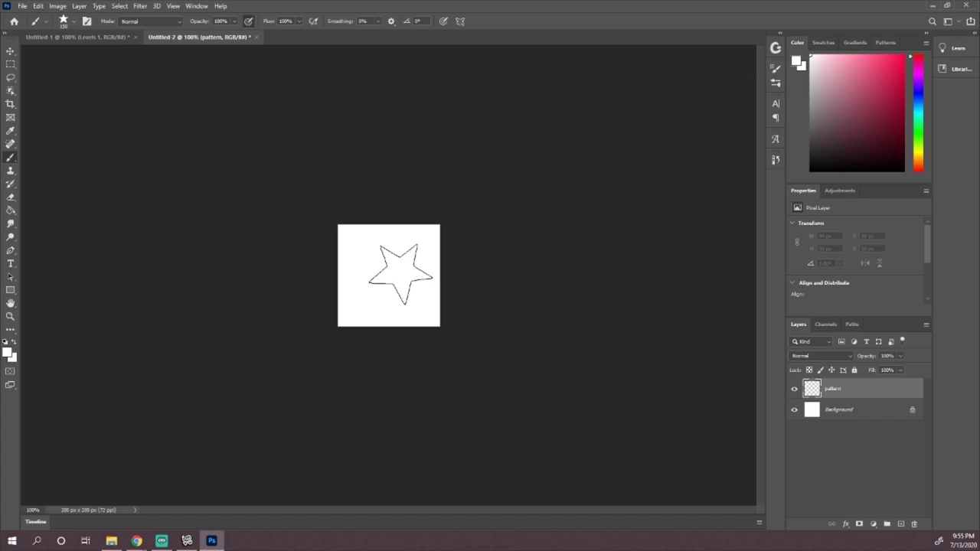
mouse_move(865, 71)
mouse_down()
mouse_move(878, 51)
mouse_move(868, 48)
mouse_up()
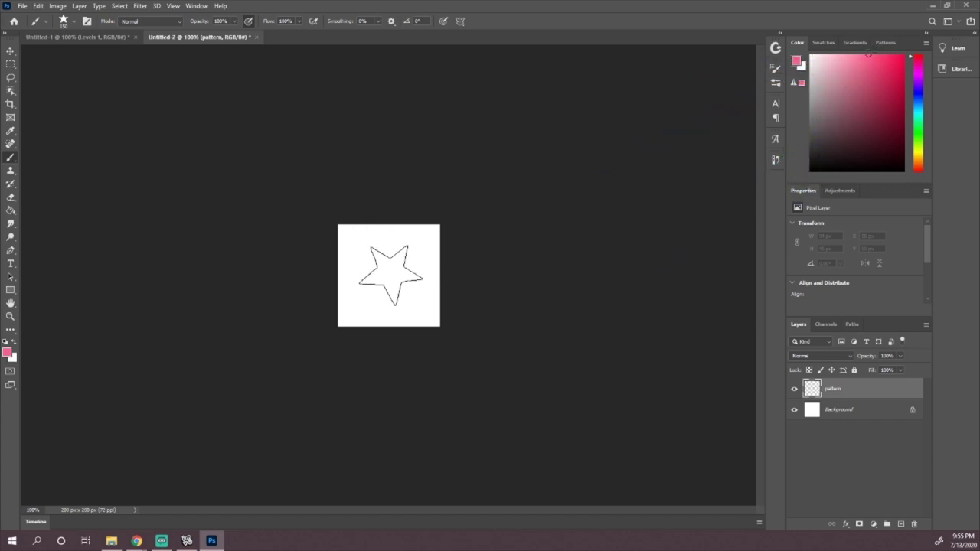
click(391, 279)
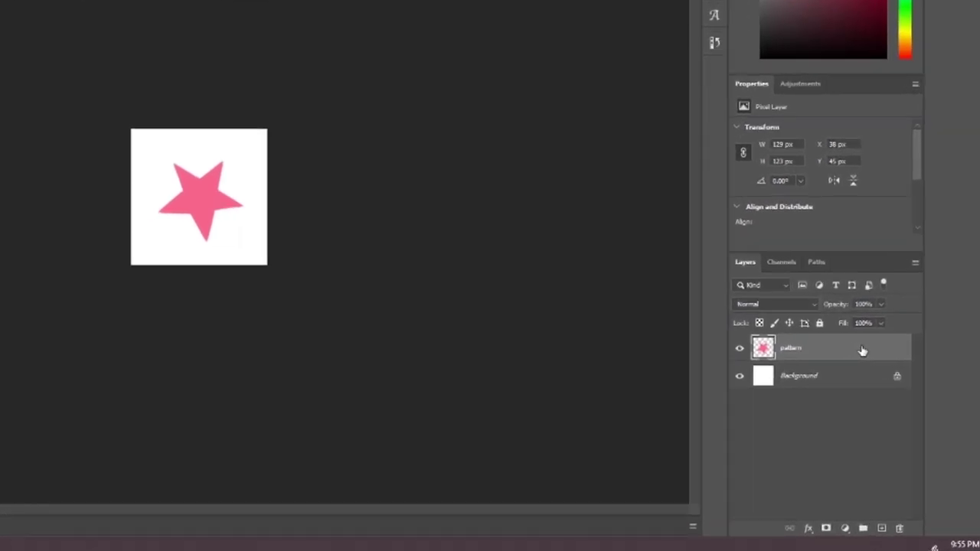
Duplicate the pattern layer as 'pattern copy' and compare the two star layers.
mouse_move(868, 349)
mouse_down()
mouse_move(886, 449)
mouse_move(882, 532)
mouse_up()
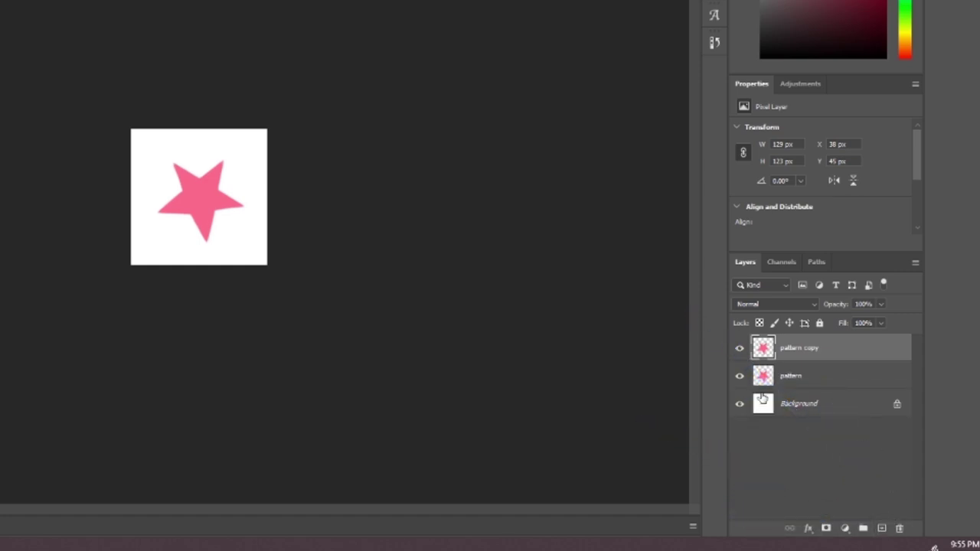
click(737, 351)
click(739, 376)
click(740, 376)
click(739, 350)
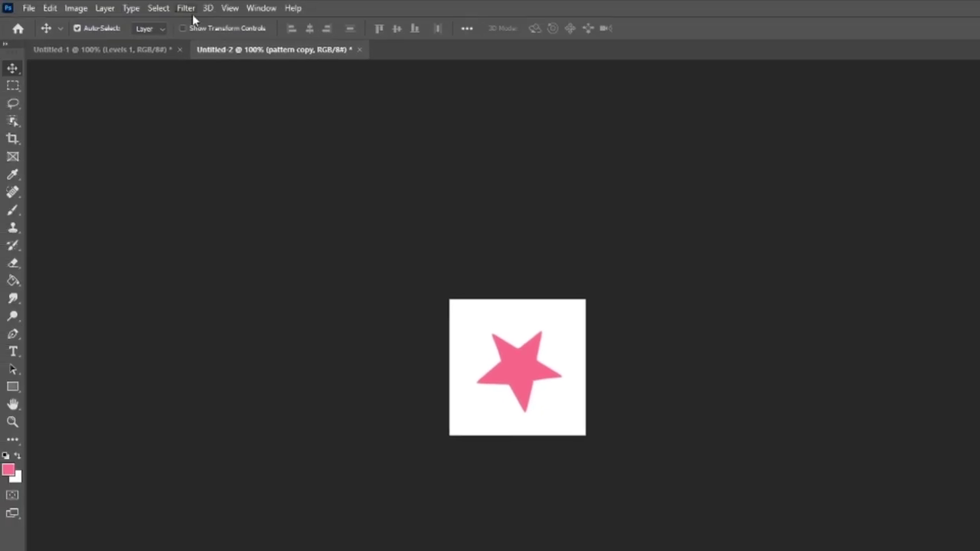
Apply Offset to pattern copy: Horizontal 100, Vertical 100, Wrap Around.
click(187, 9)
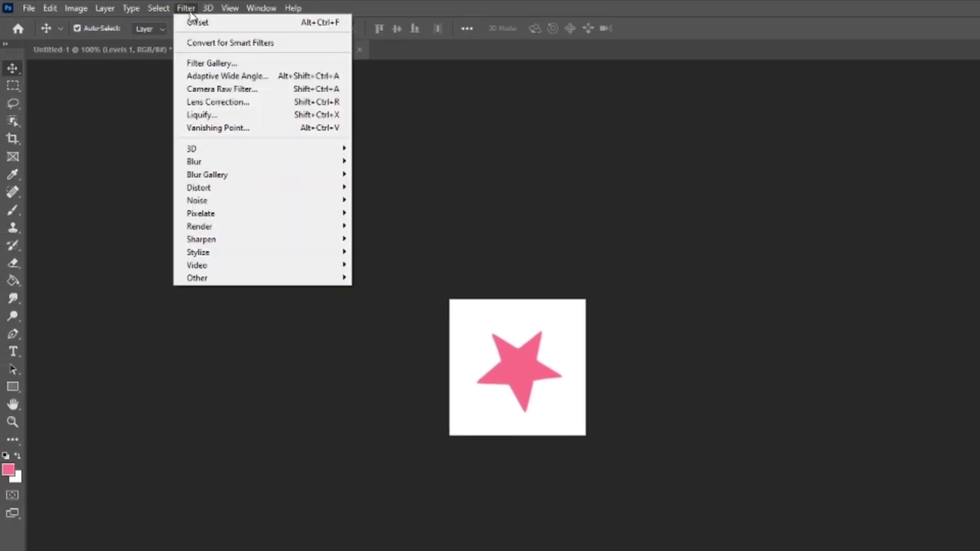
mouse_move(252, 278)
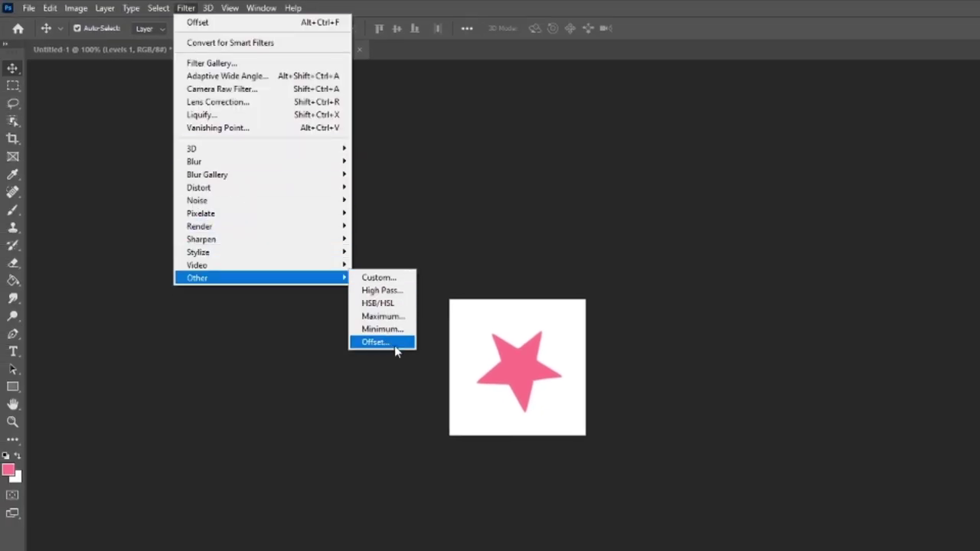
click(376, 342)
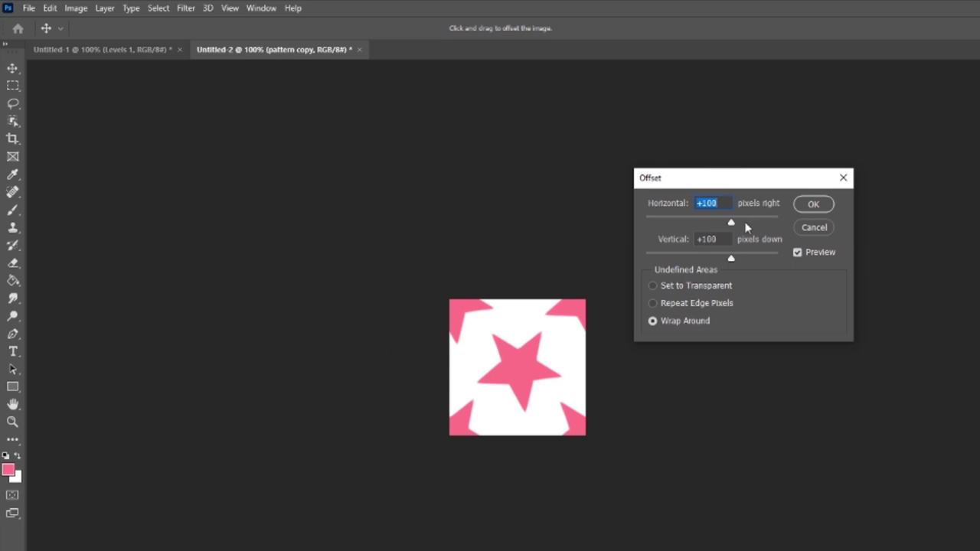
drag(744, 223, 728, 223)
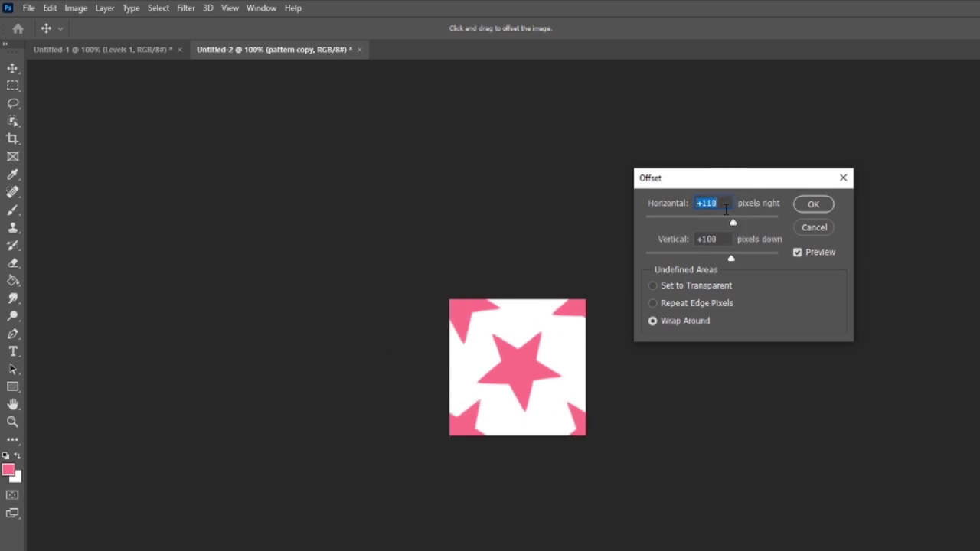
text(100)
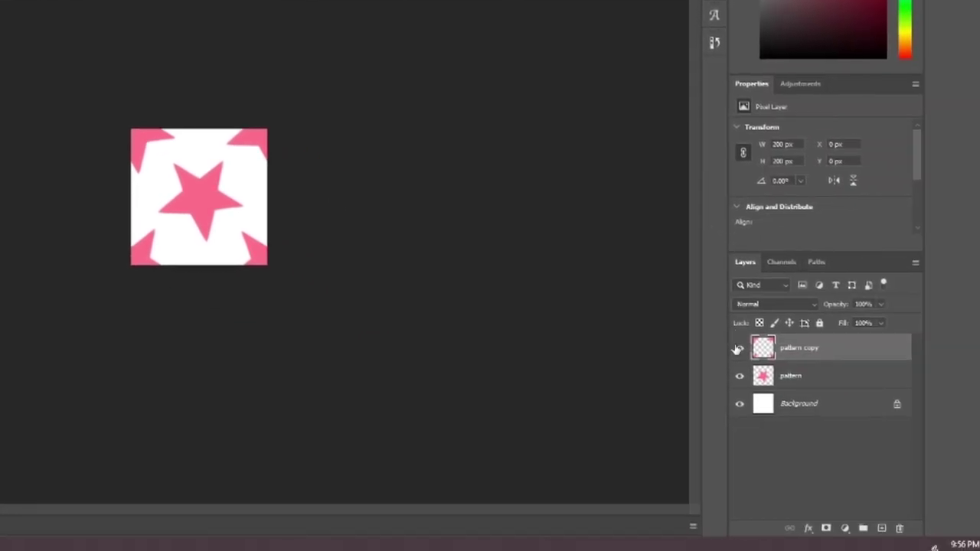
Toggle the star layers' visibility to check the corner and centre stars.
click(739, 347)
click(739, 347)
click(739, 375)
click(736, 376)
click(739, 350)
click(739, 350)
click(739, 375)
click(739, 375)
mouse_move(739, 350)
mouse_down()
mouse_move(740, 375)
mouse_move(739, 350)
mouse_up()
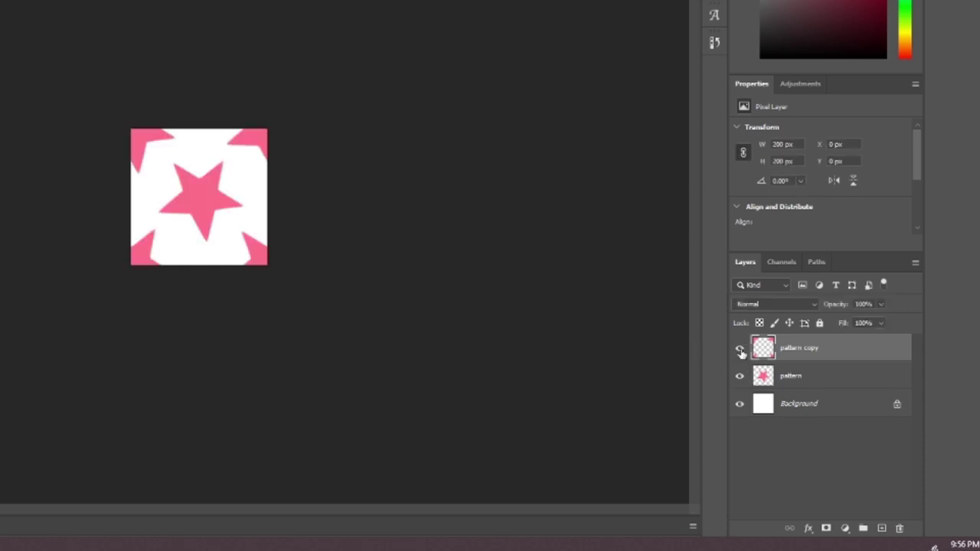
Merge pattern copy down into the pattern layer and check the merged tile.
right_click(845, 350)
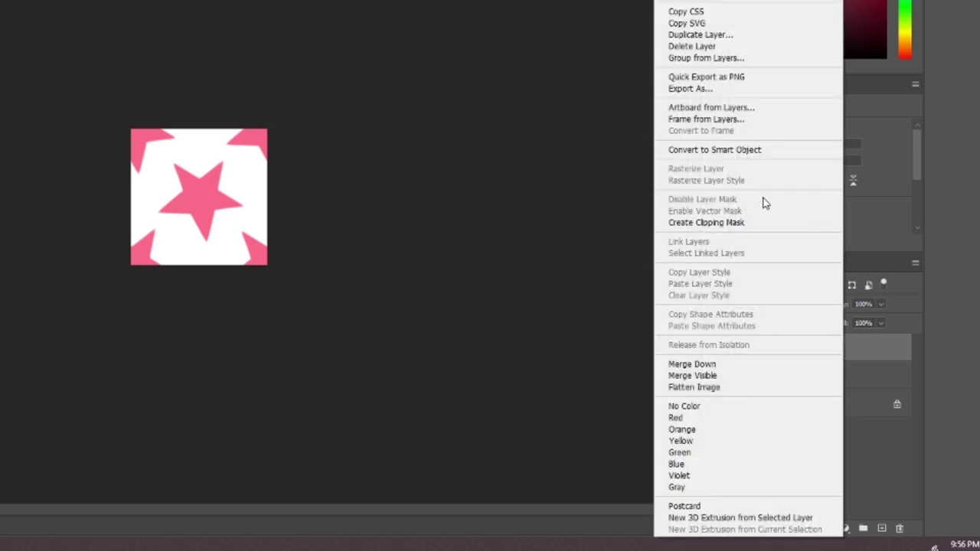
click(710, 364)
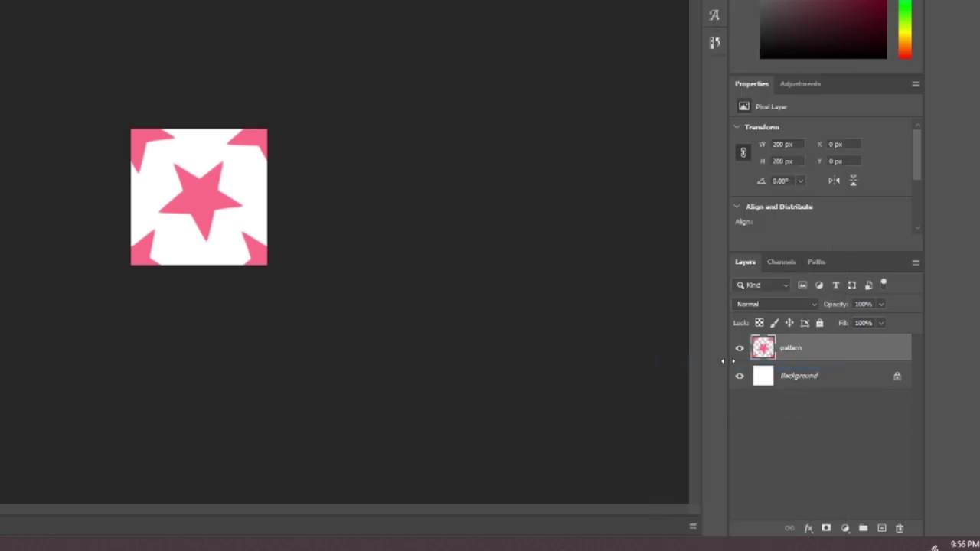
click(740, 351)
click(740, 351)
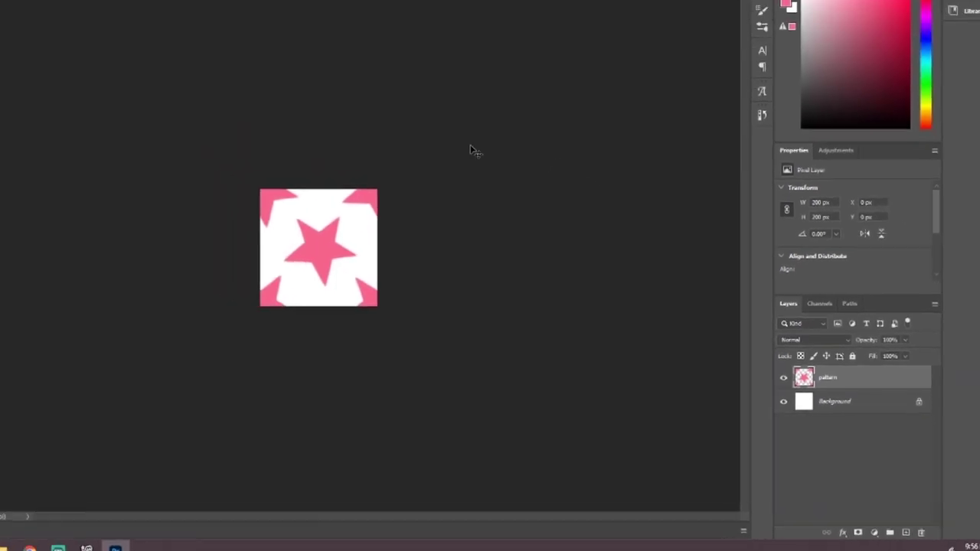
Define the merged tile as a pattern named Star.
click(42, 7)
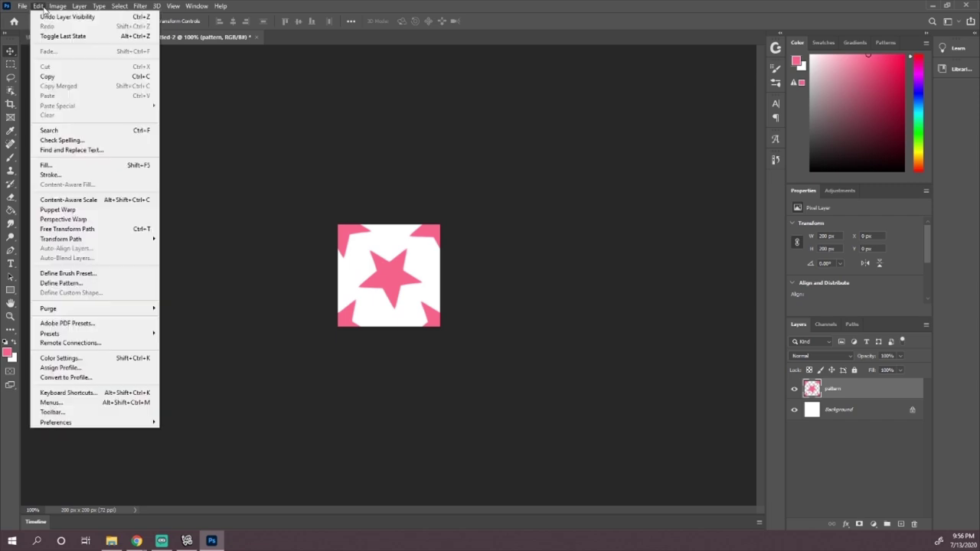
click(88, 284)
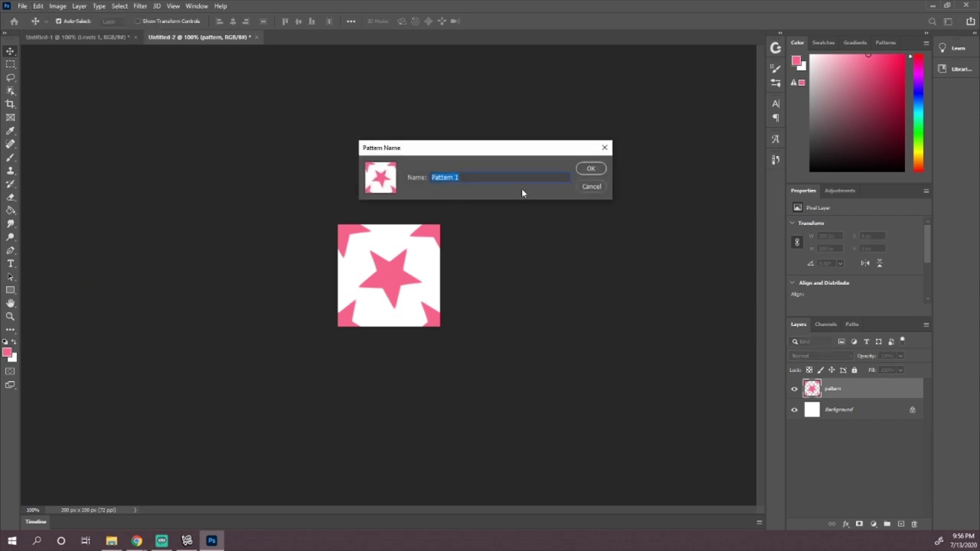
text(Star)
click(590, 170)
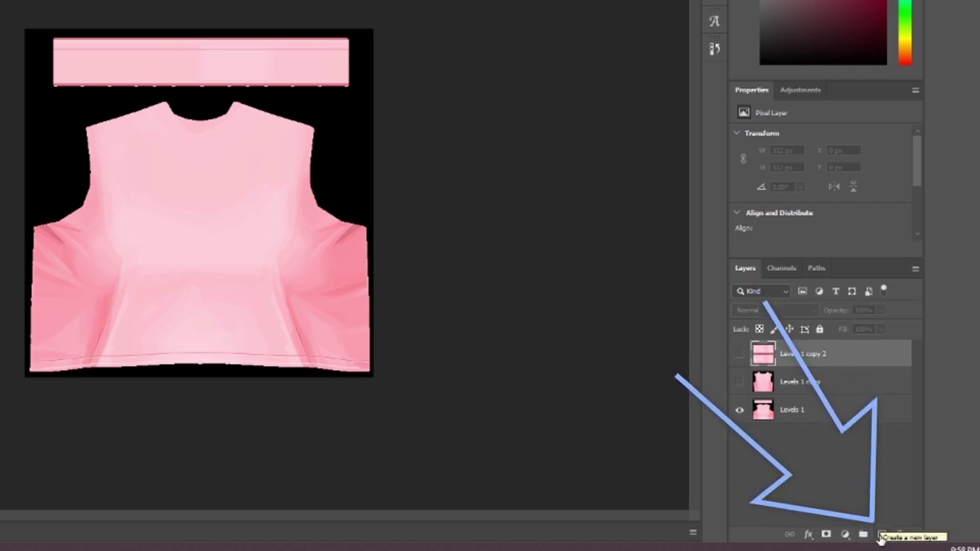
Add a new Layer 1 to the shirt document and fill it solid white.
click(881, 535)
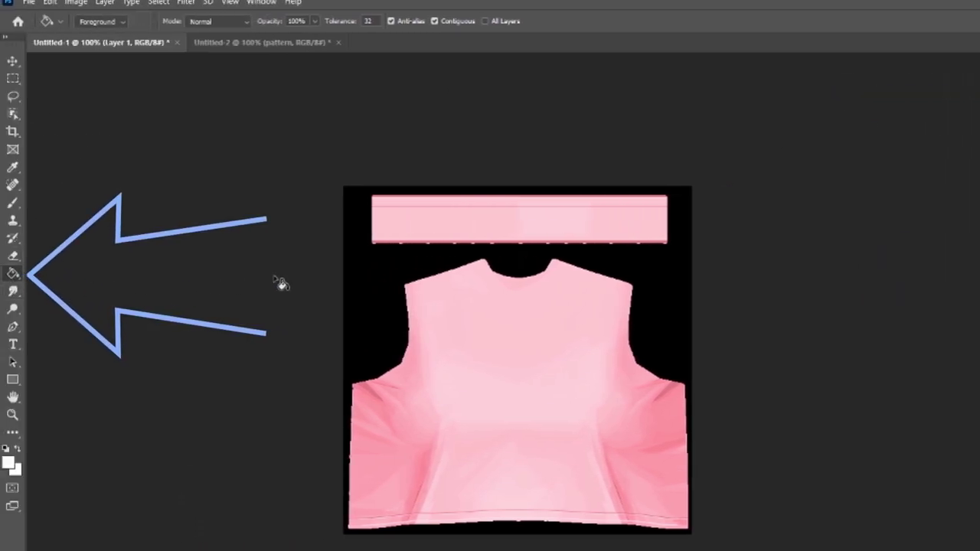
click(519, 325)
click(12, 61)
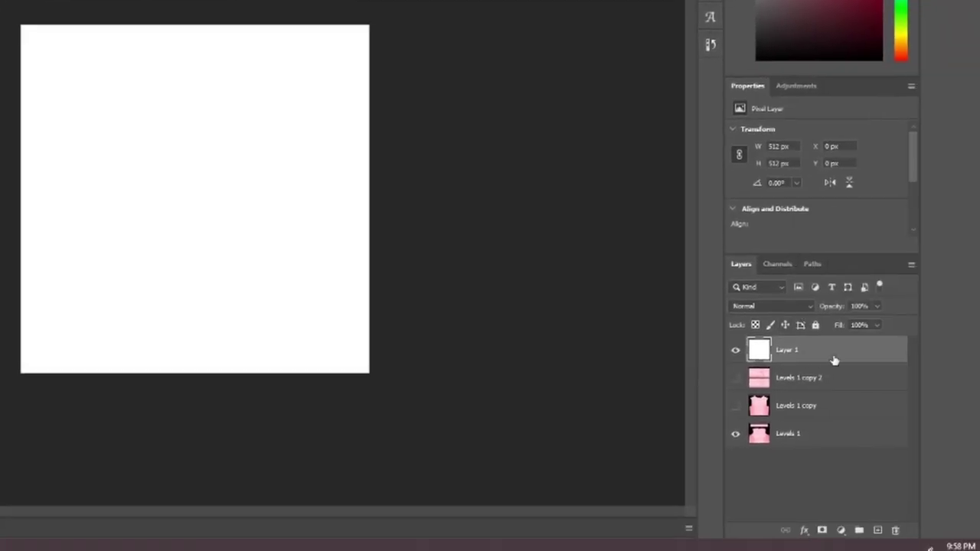
Turn on Pattern Overlay for Layer 1 using the pink Star pattern.
double_click(827, 350)
click(383, 301)
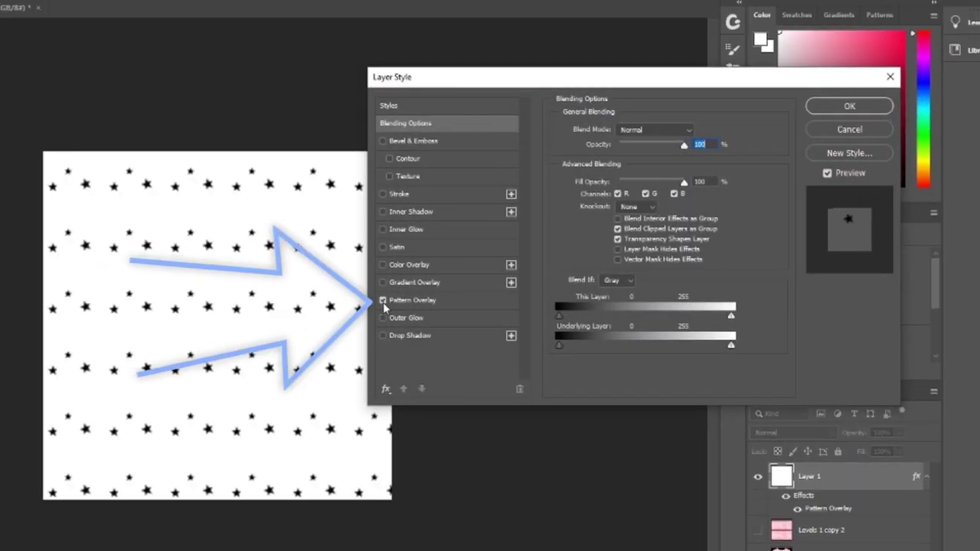
click(406, 300)
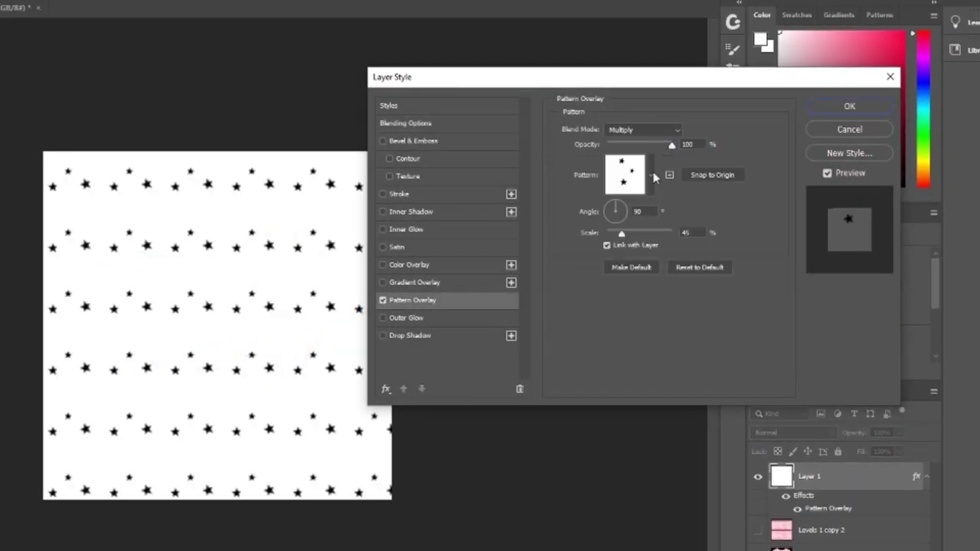
click(652, 176)
scroll(632, 255, down, 1)
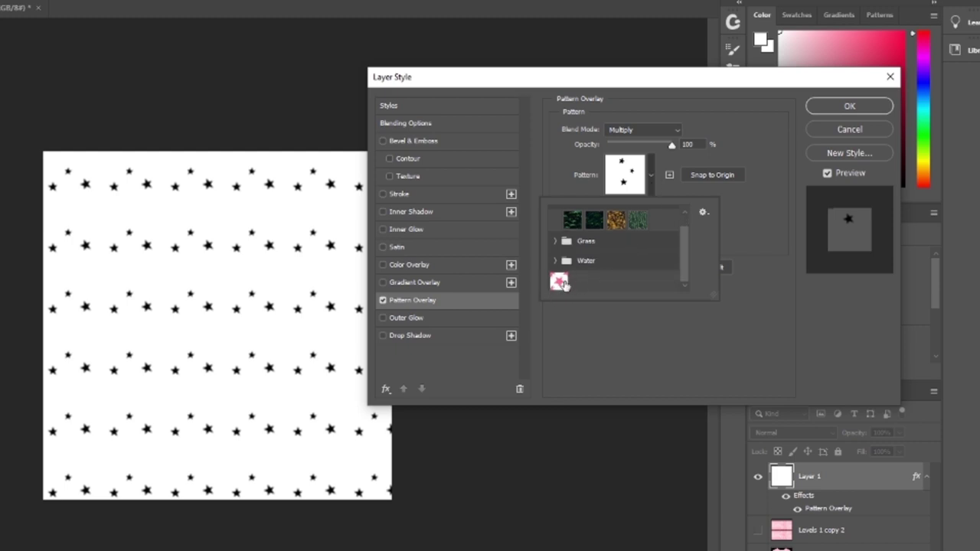
click(561, 282)
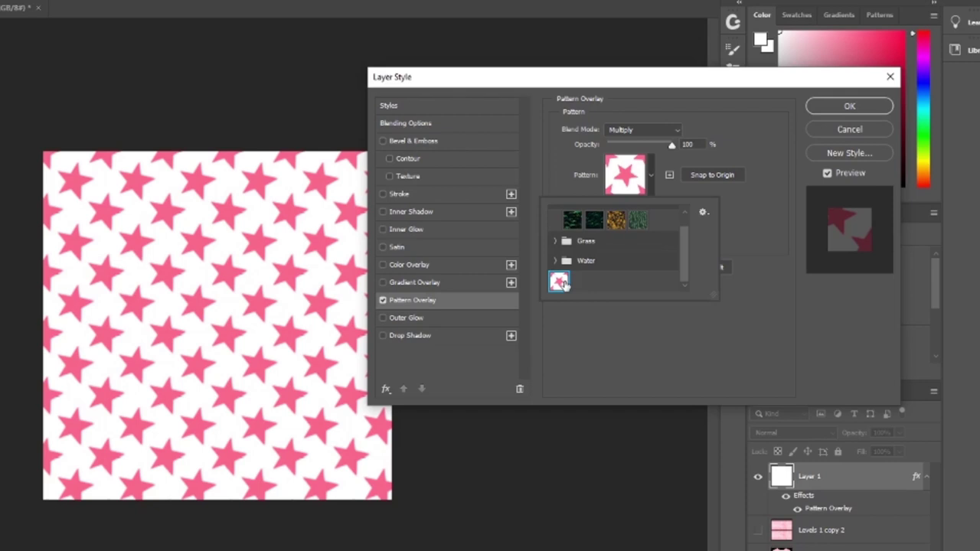
click(773, 353)
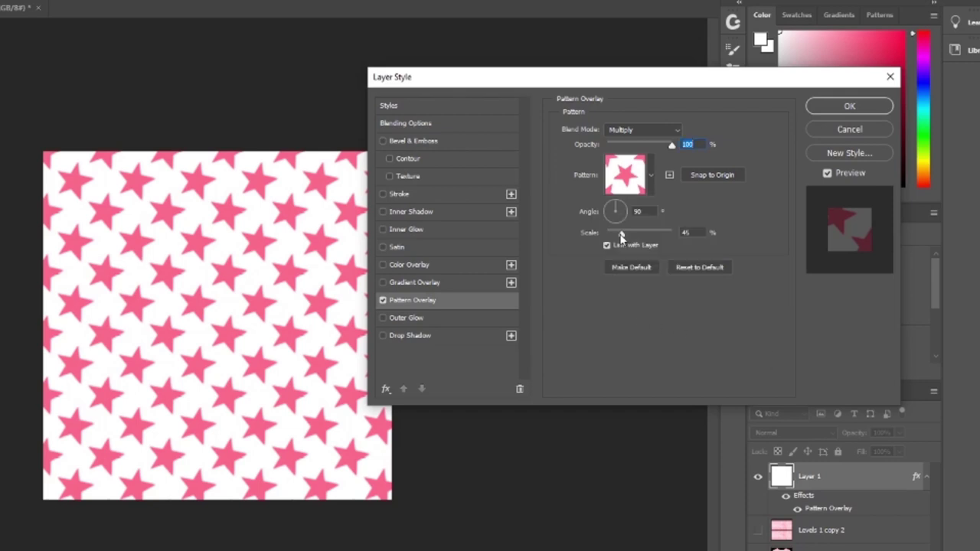
Set the star overlay to 17% scale and 90° angle, then apply it.
mouse_move(621, 235)
mouse_down()
mouse_move(648, 237)
mouse_move(610, 234)
mouse_up()
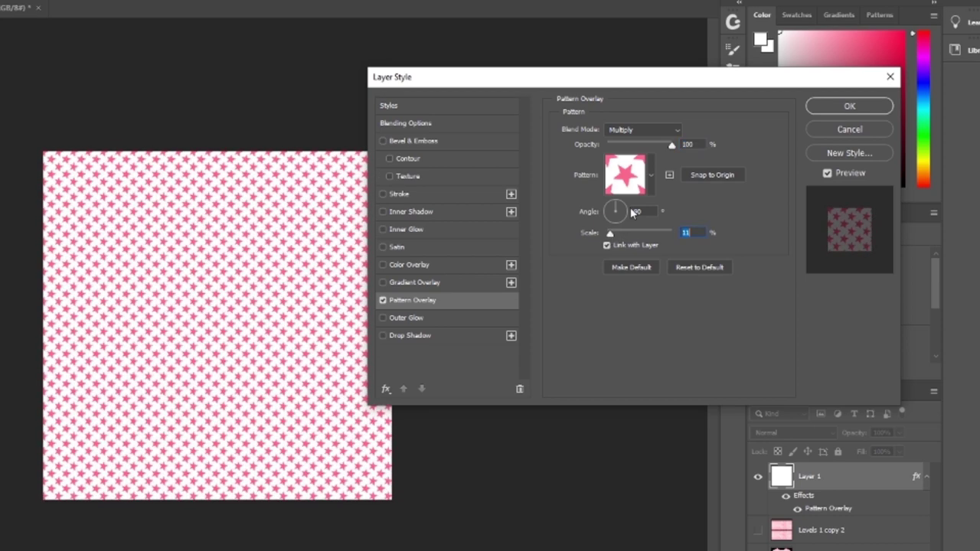
drag(672, 148, 695, 144)
drag(616, 205, 613, 233)
text(90)
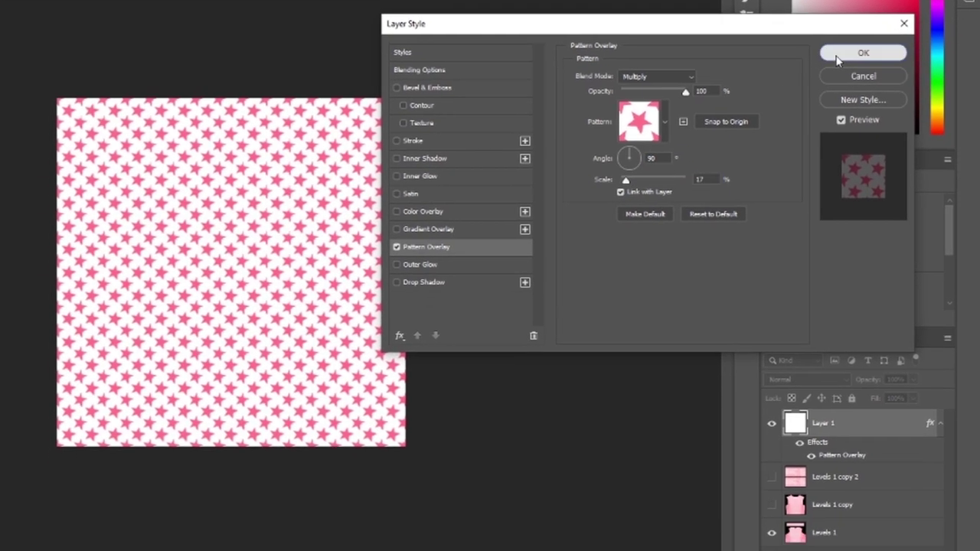
click(822, 109)
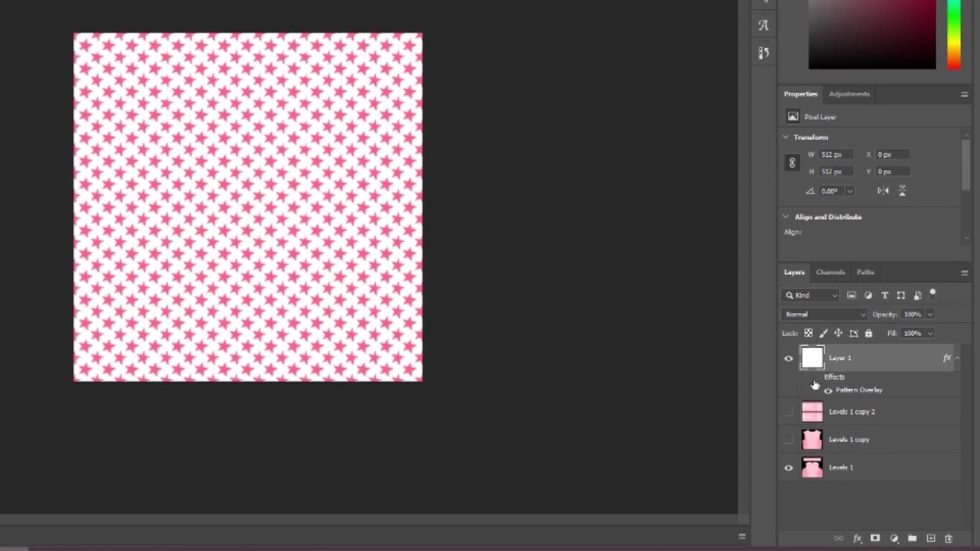
Set Layer 1's blend mode to Multiply.
click(815, 380)
click(815, 380)
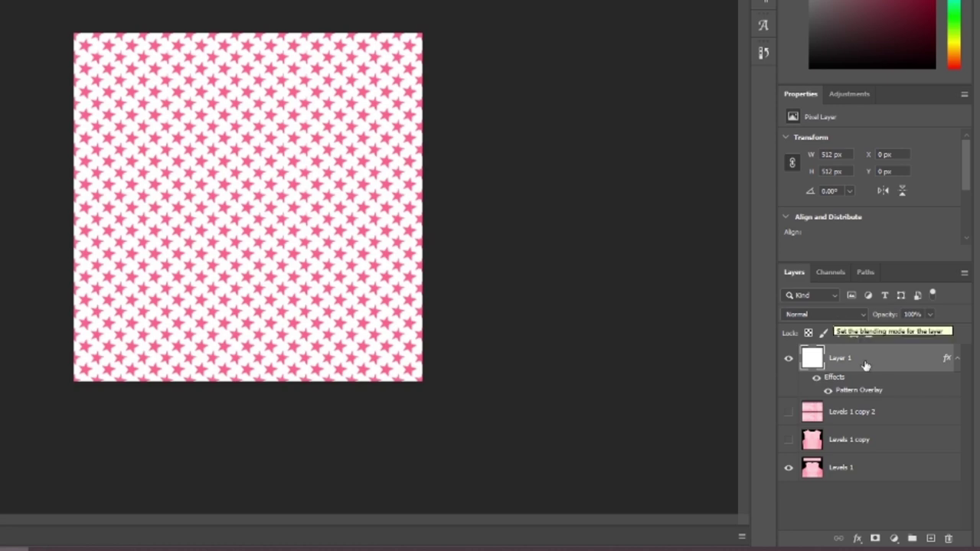
click(833, 321)
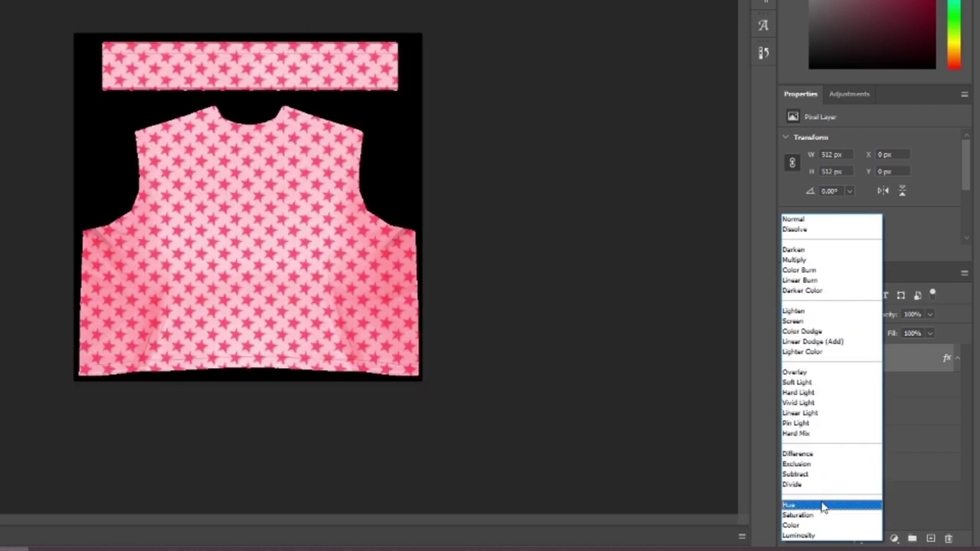
click(820, 262)
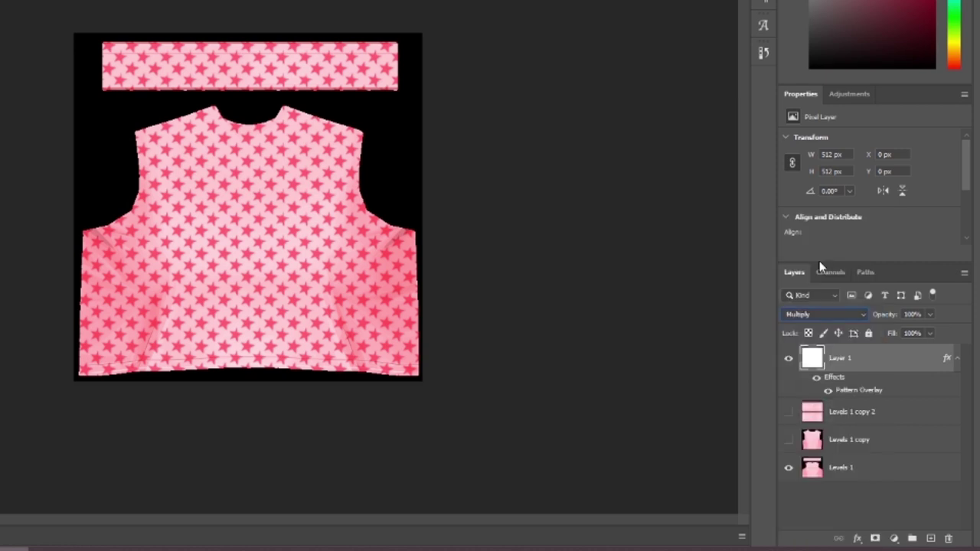
Toggle the star layer and Levels 1 copy layers to compare front and back pieces.
click(786, 360)
click(785, 360)
click(785, 360)
click(786, 360)
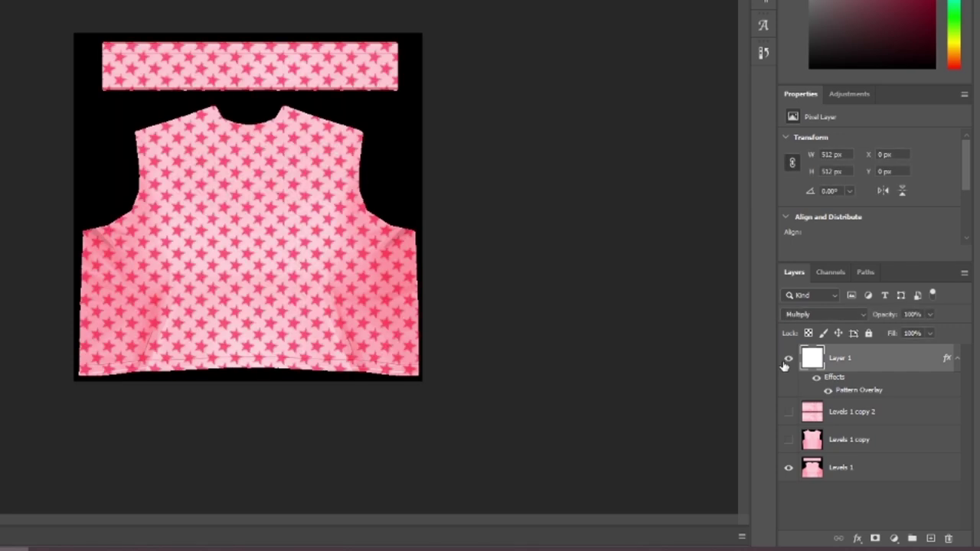
click(787, 436)
click(891, 448)
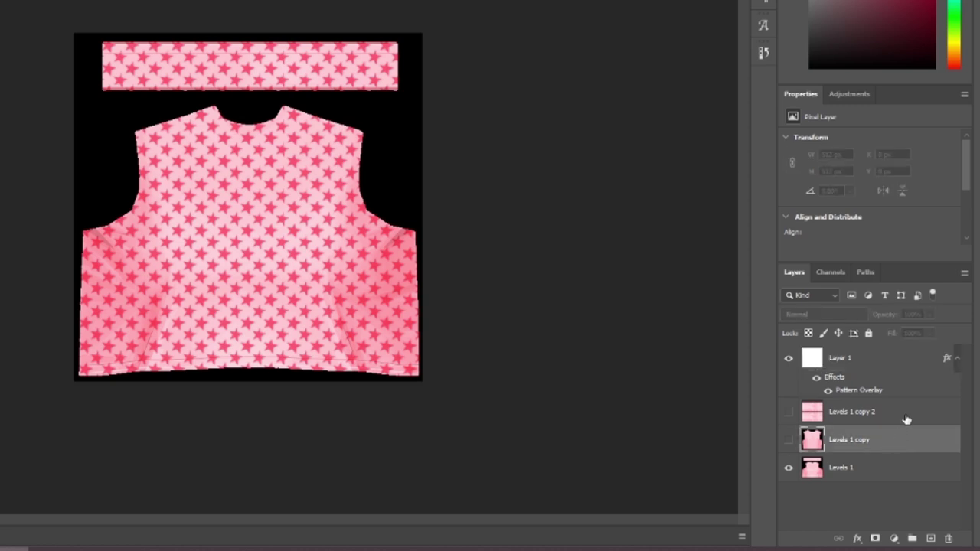
click(906, 420)
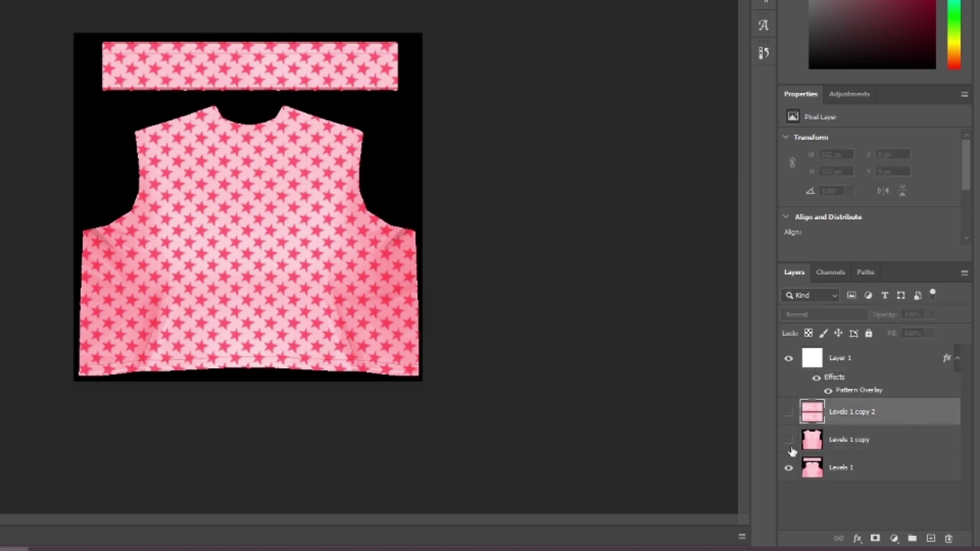
click(789, 441)
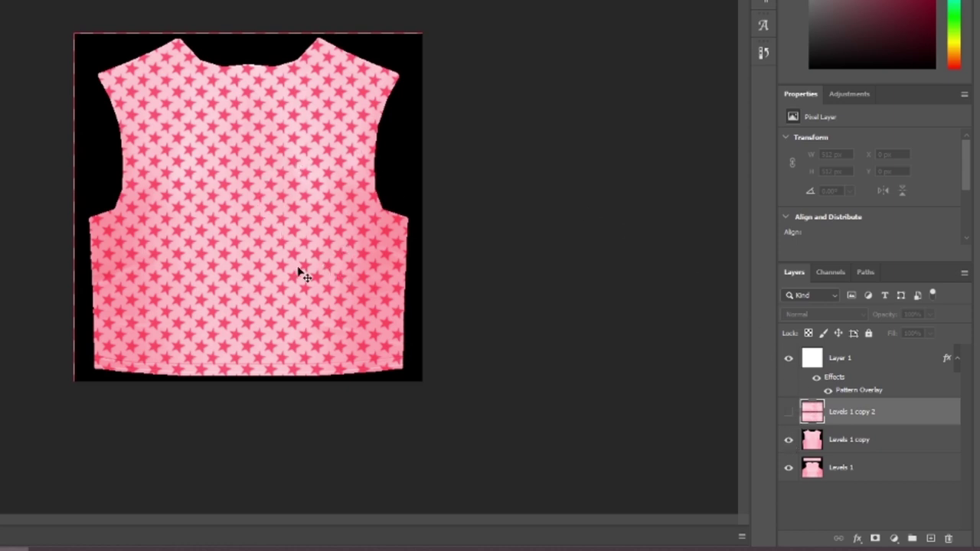
click(789, 439)
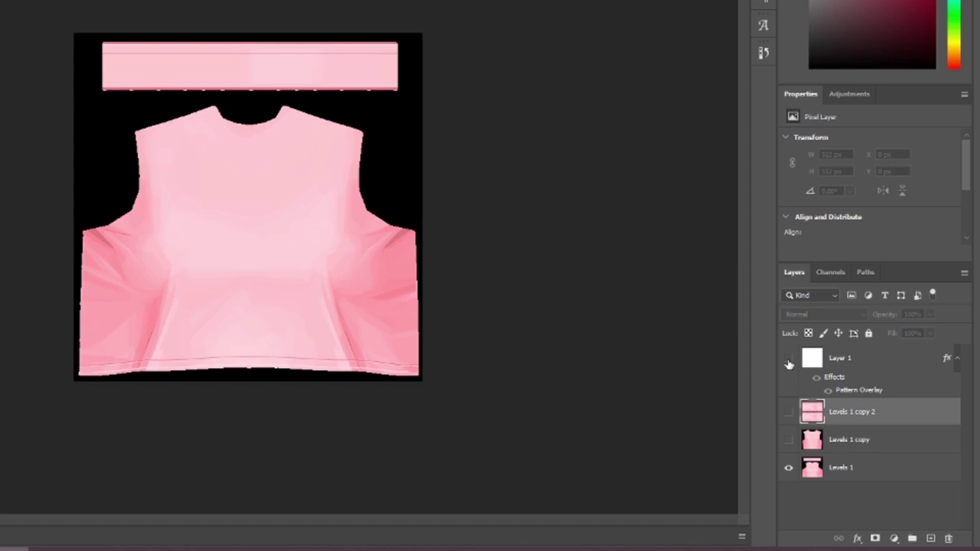
Save the star-covered shirt front as front.jpg in Pictures at Maximum quality 12.
click(788, 359)
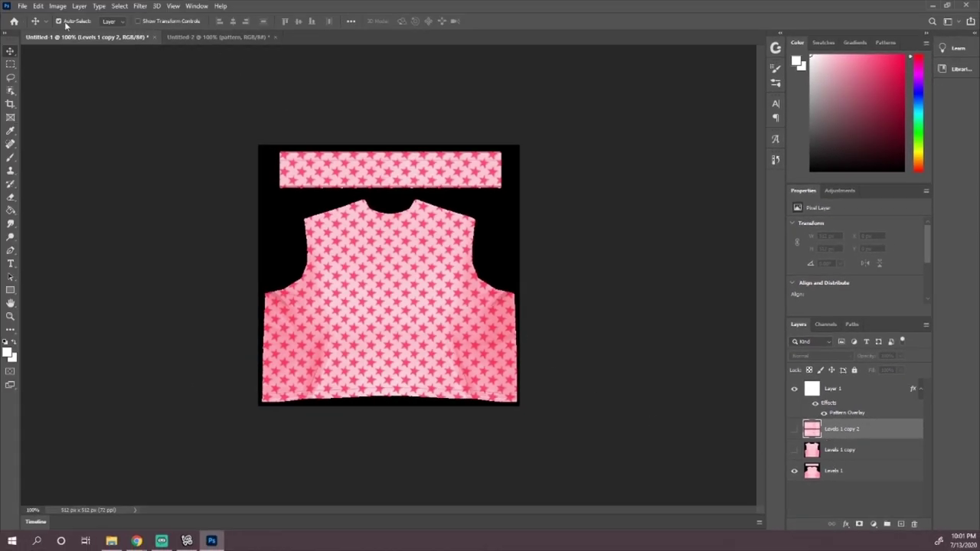
click(22, 6)
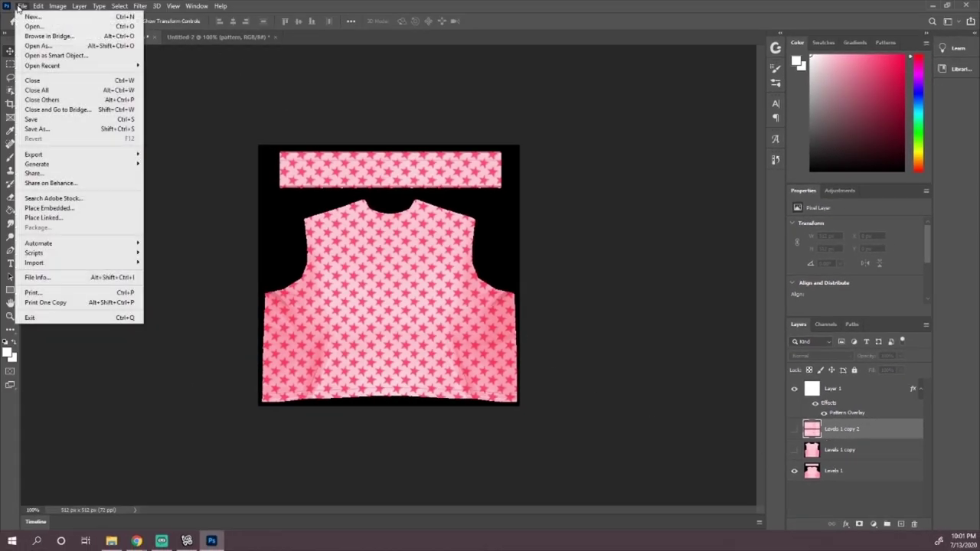
click(53, 129)
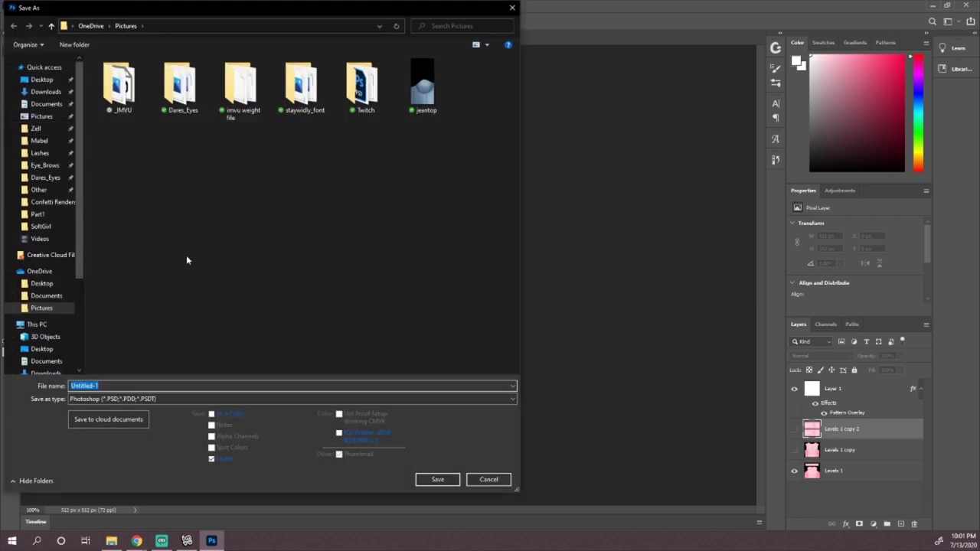
click(150, 400)
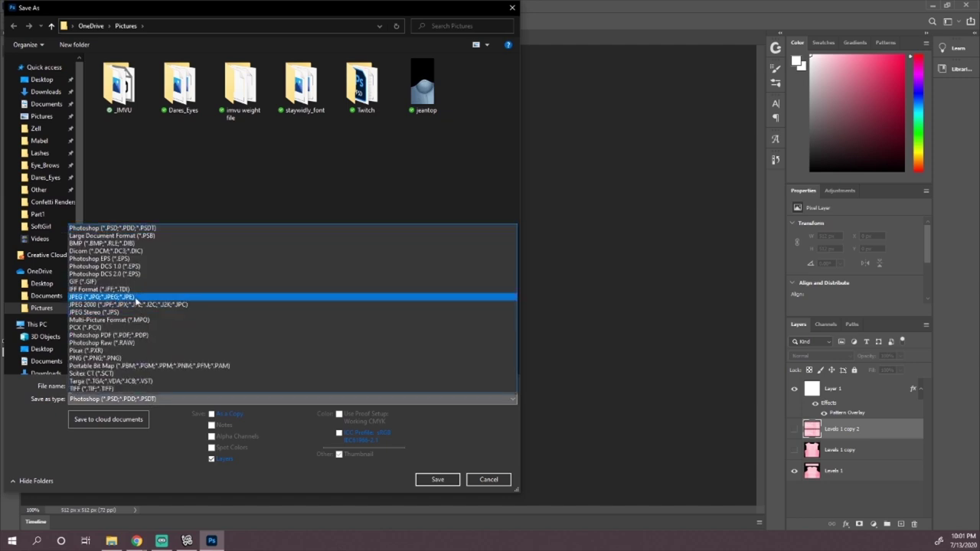
click(135, 297)
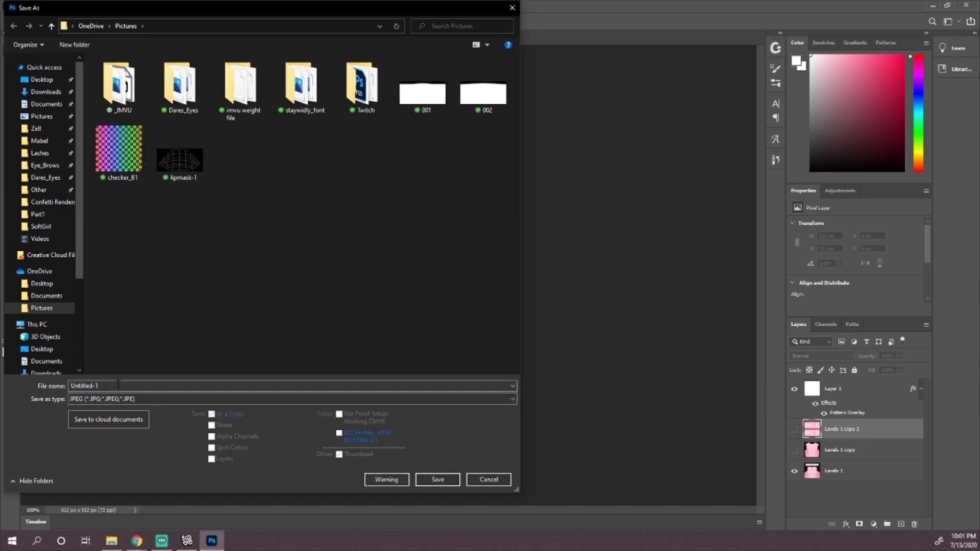
click(120, 386)
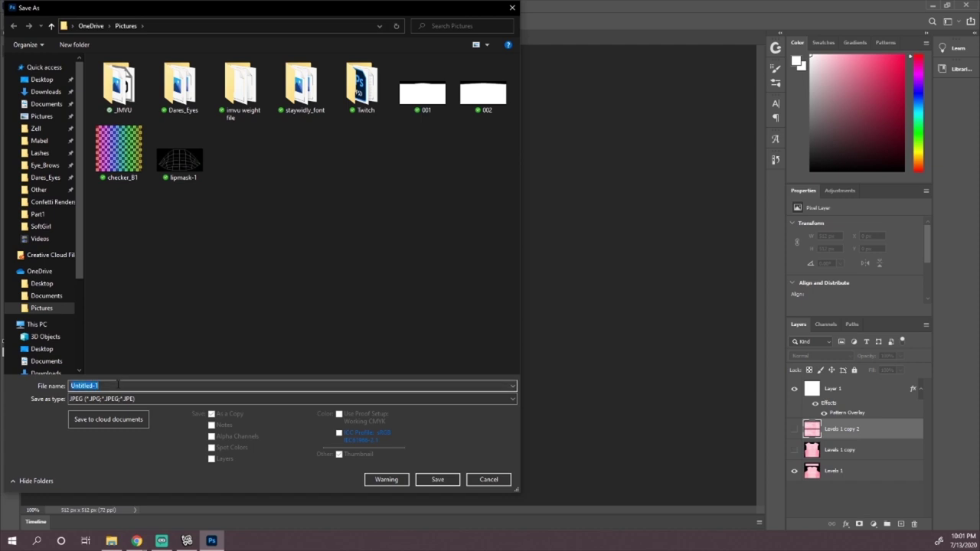
text(l)
click(435, 480)
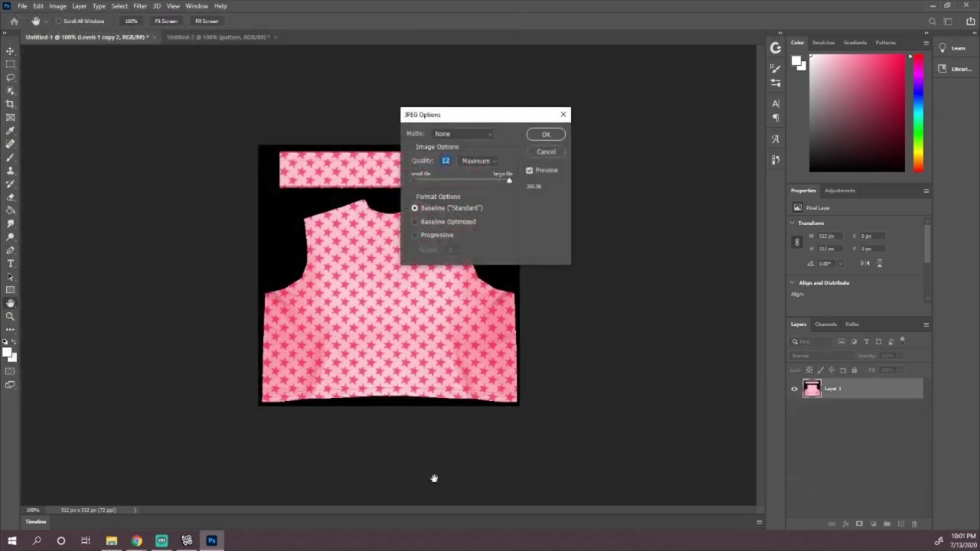
click(546, 134)
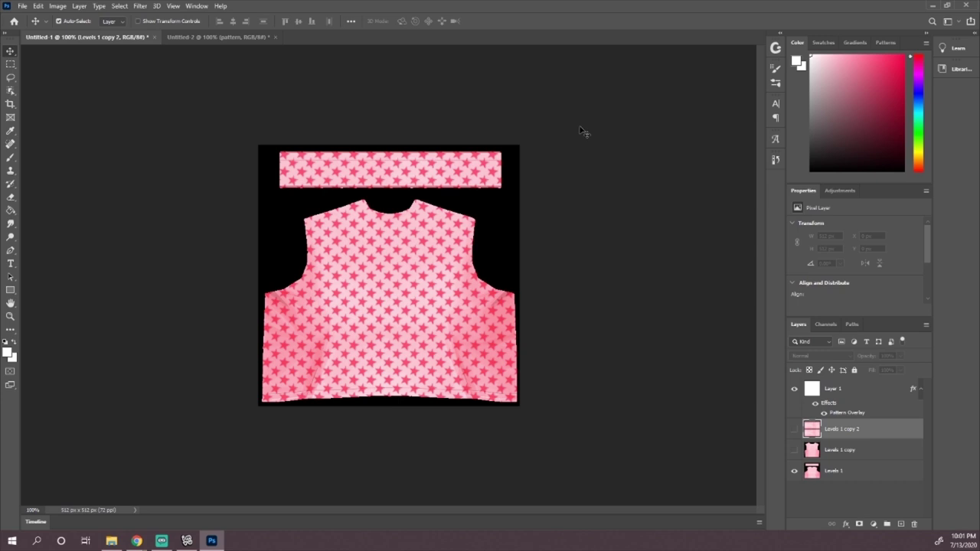
Show the Levels 1 copy back piece and save JPEGs named back and sleeves.
click(795, 452)
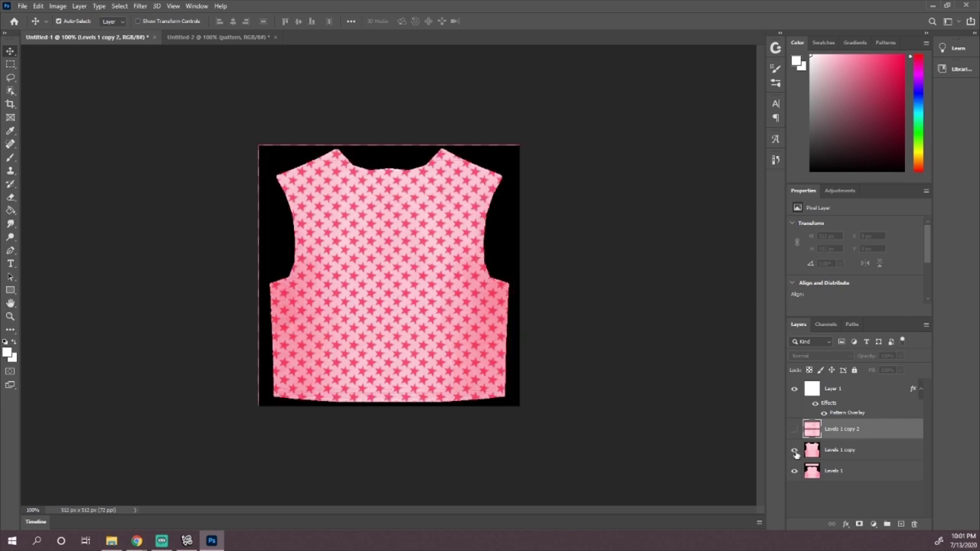
click(18, 7)
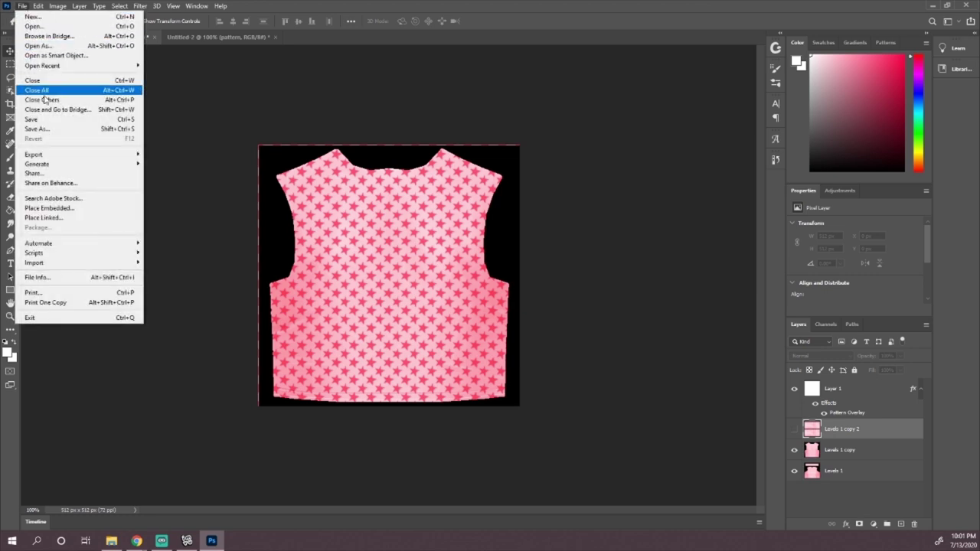
click(52, 129)
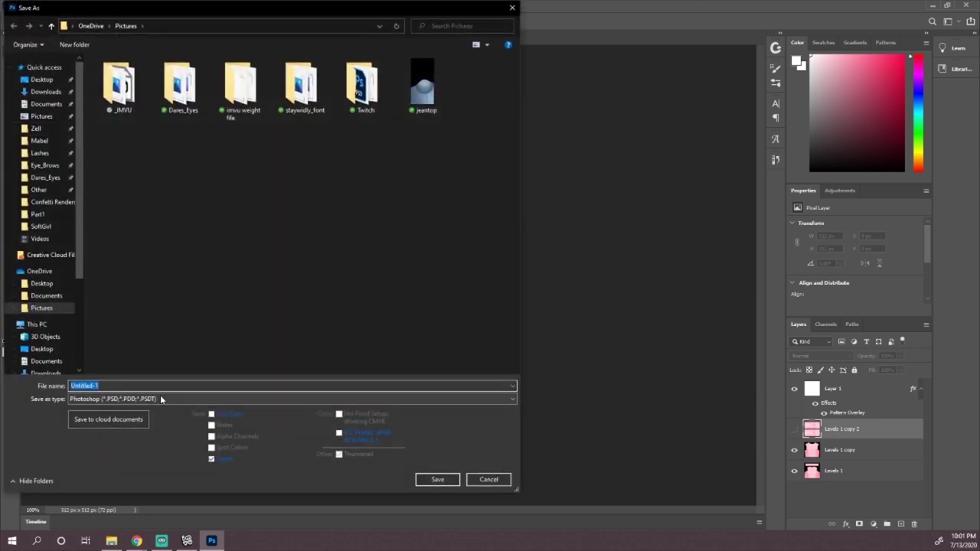
click(161, 399)
click(130, 296)
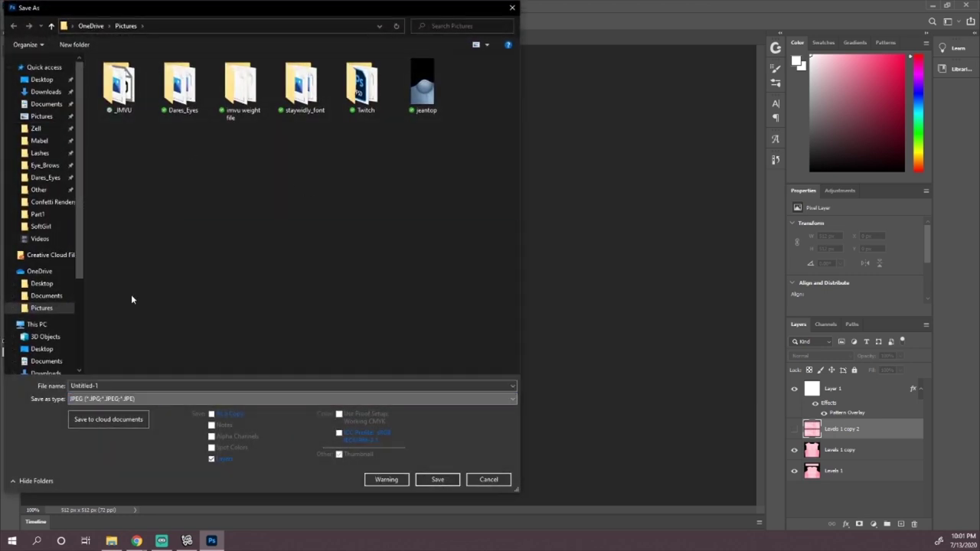
click(113, 385)
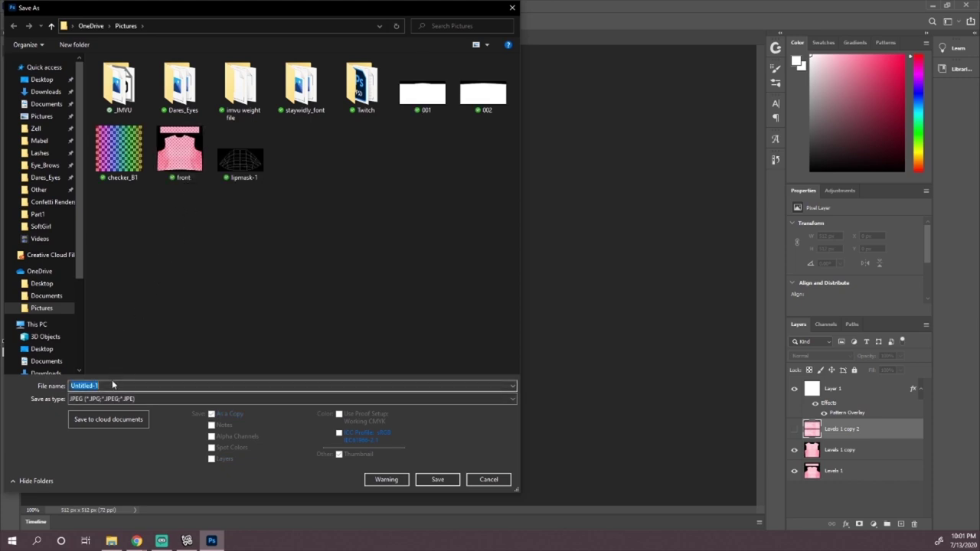
text(back)
click(434, 481)
click(543, 136)
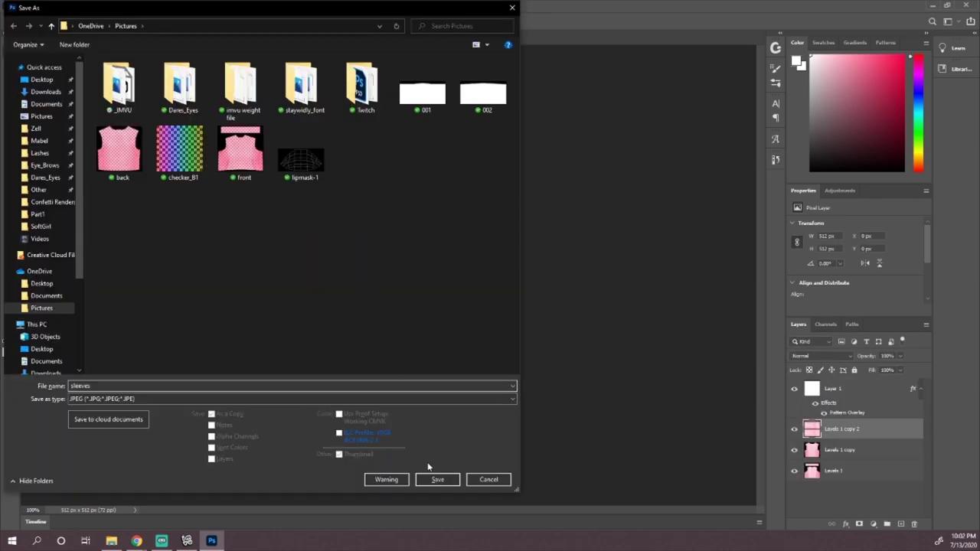
click(437, 479)
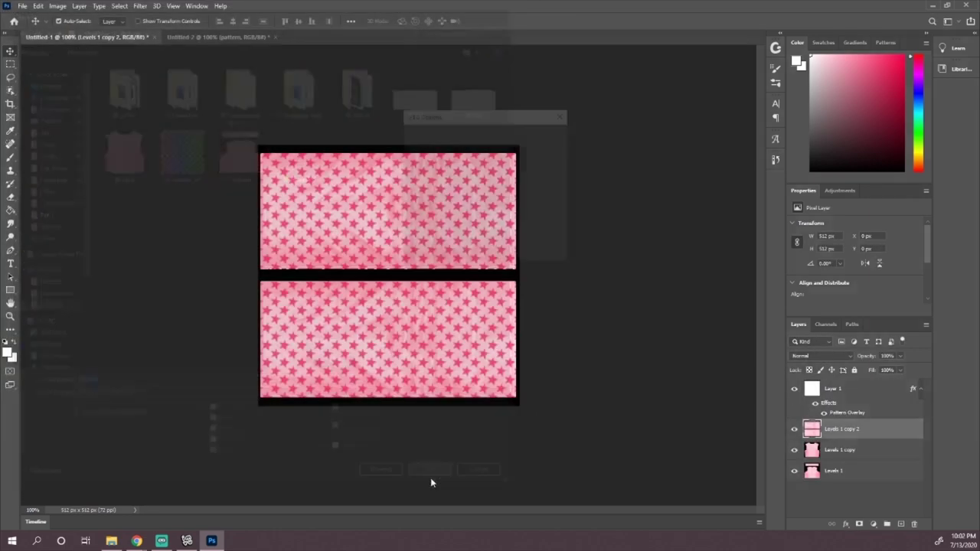
click(546, 136)
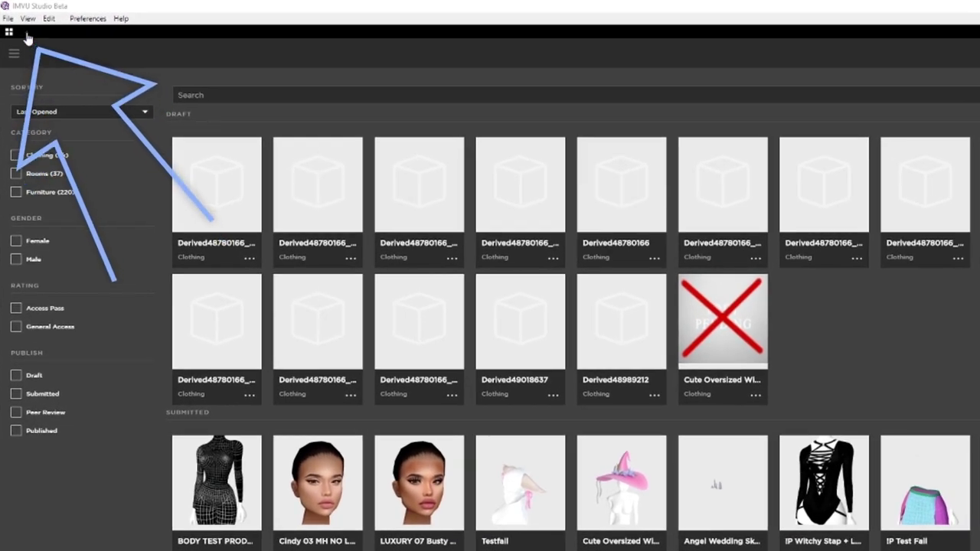
Derive a new product from base product ID 48780166.
click(10, 32)
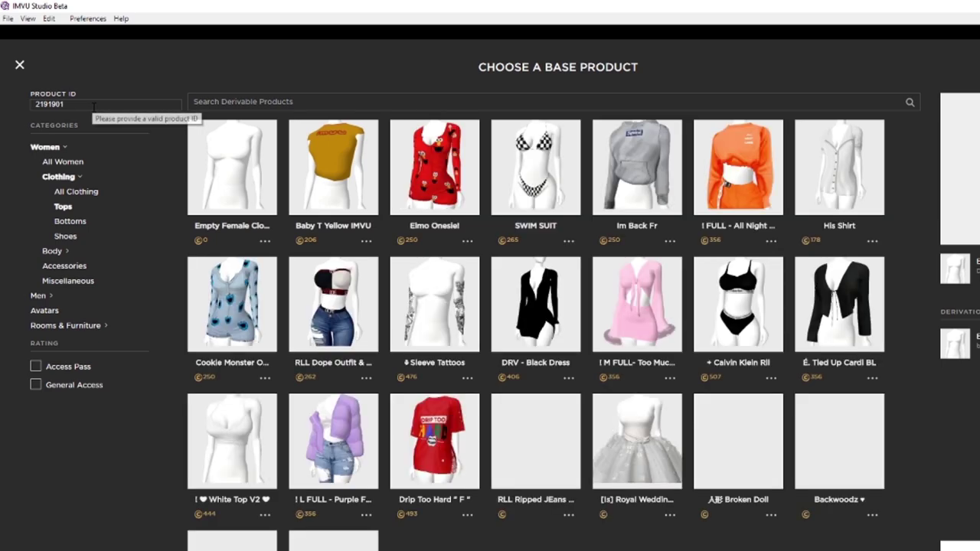
double_click(90, 107)
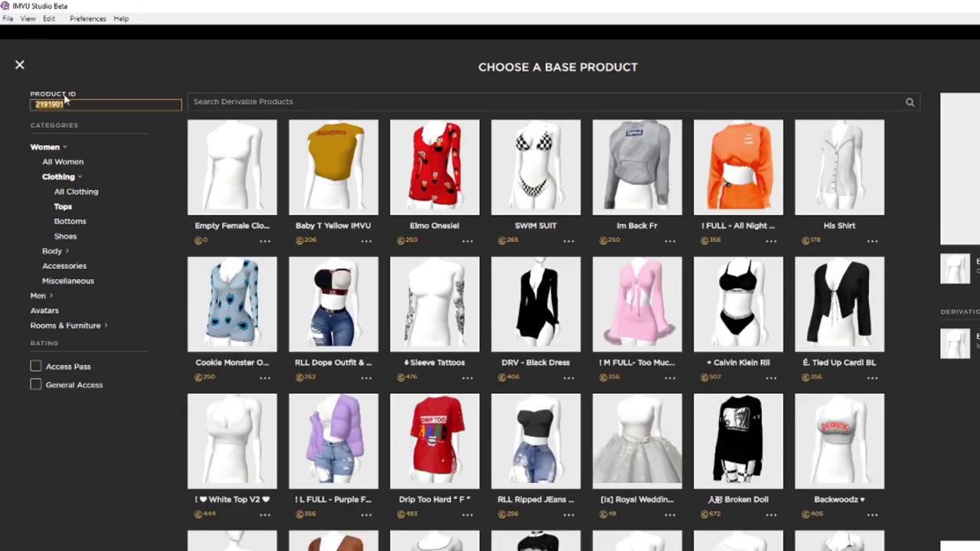
text(48780166)
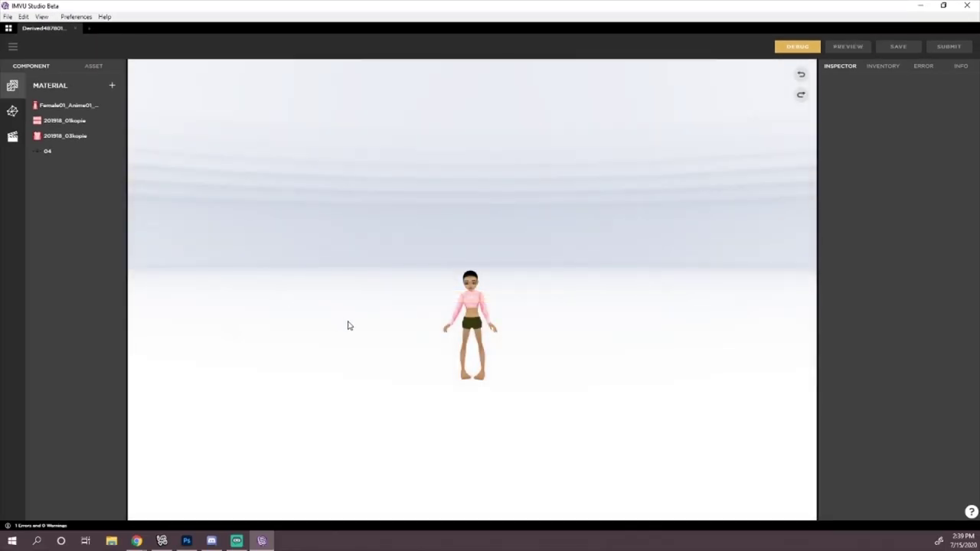
Set the Female01_Anime01 material's Diffuse texture to front.jpg.
scroll(378, 320, up, 3)
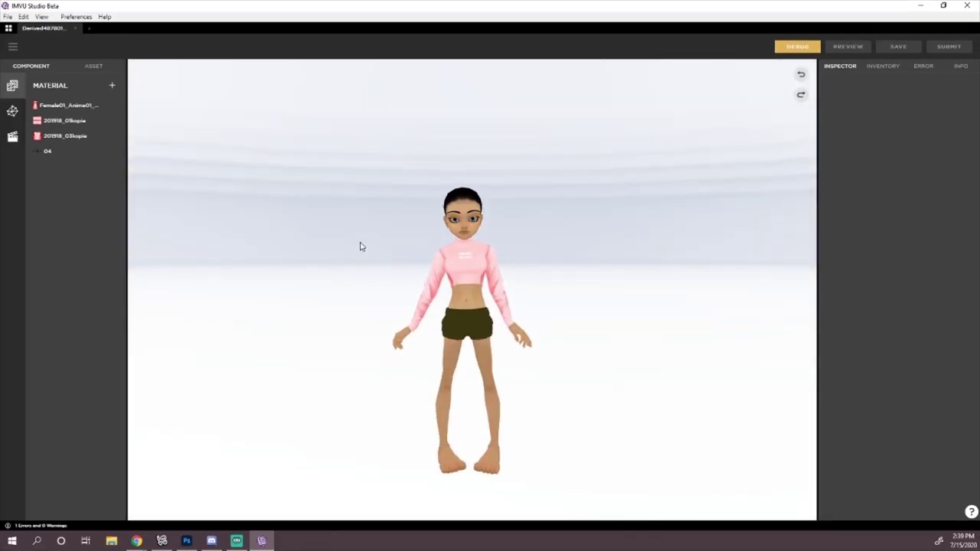
click(52, 106)
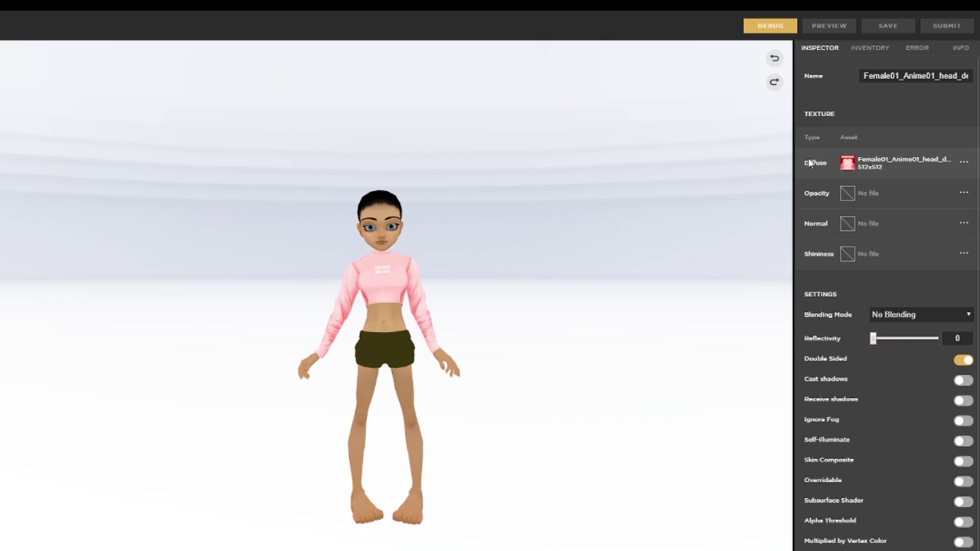
mouse_move(851, 170)
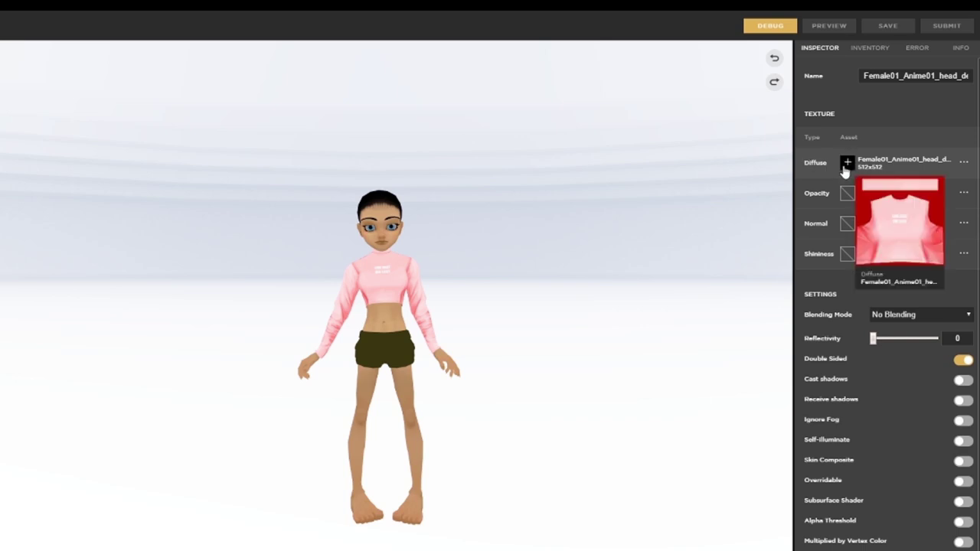
click(848, 165)
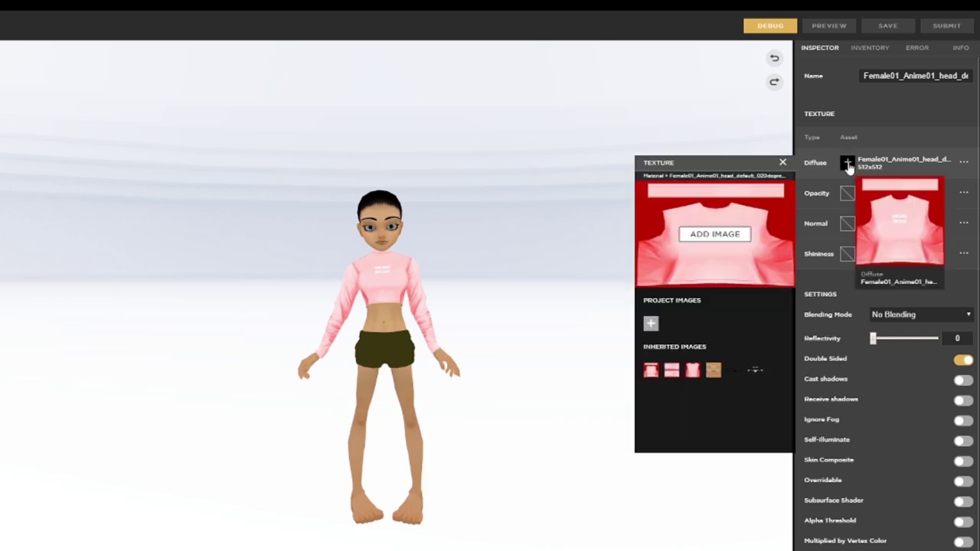
click(723, 238)
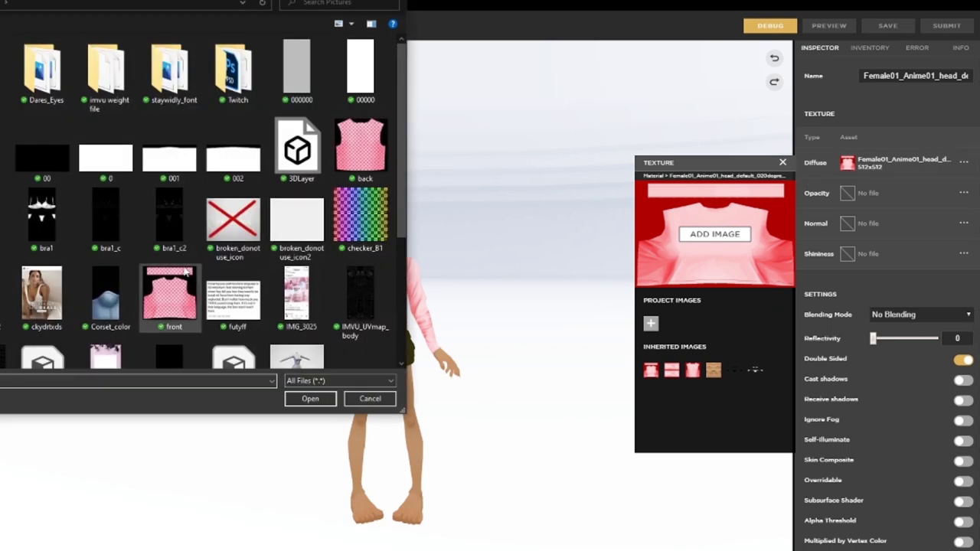
click(174, 286)
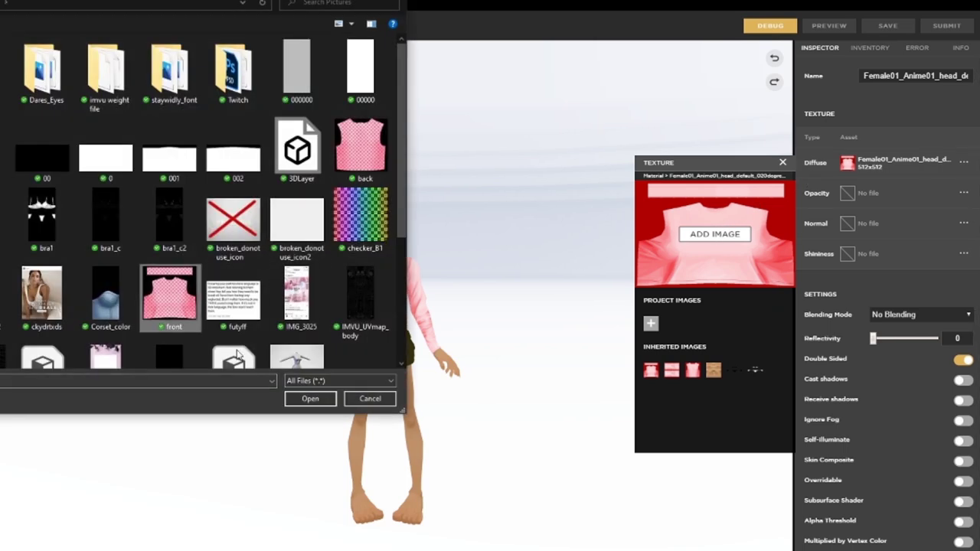
click(306, 400)
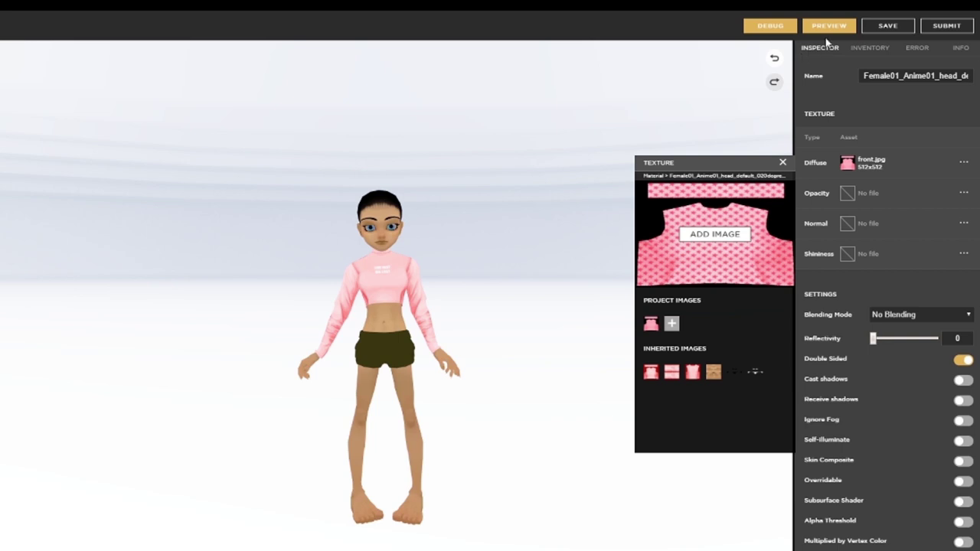
Load sleeves.jpg as the diffuse texture of the 201918_01kopie material.
click(850, 166)
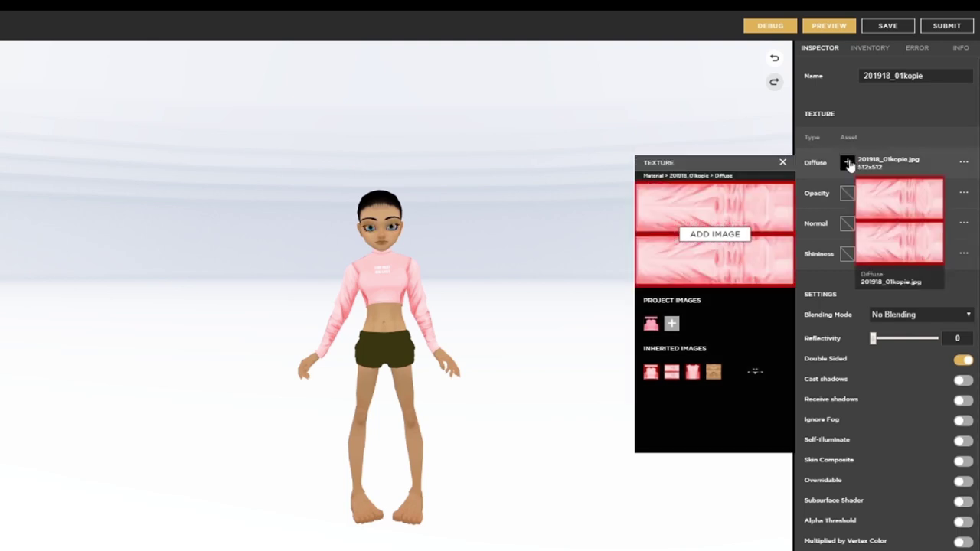
click(715, 234)
scroll(327, 229, down, 5)
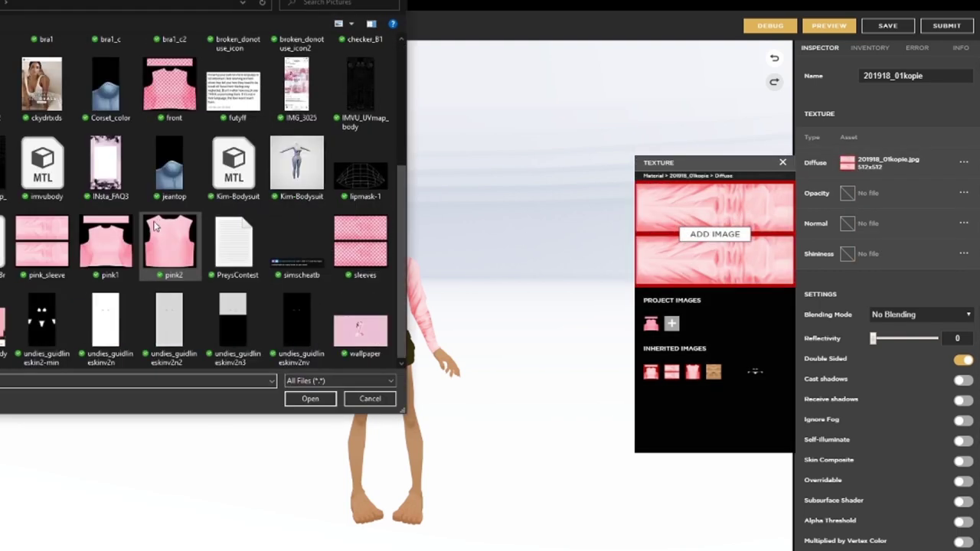
click(362, 239)
click(308, 399)
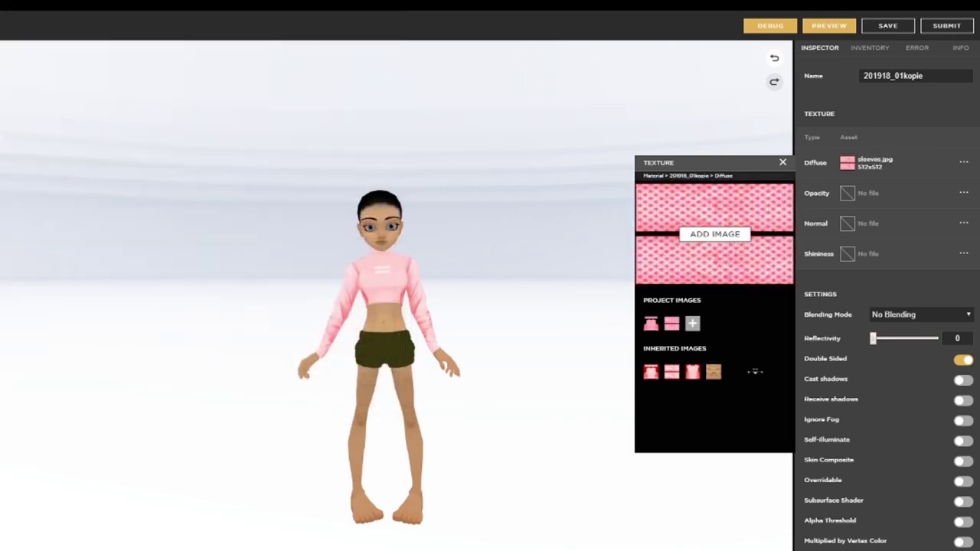
Apply back.jpg to 201918_03kopie's diffuse, then preview the pink-star top from the side.
click(847, 162)
click(712, 244)
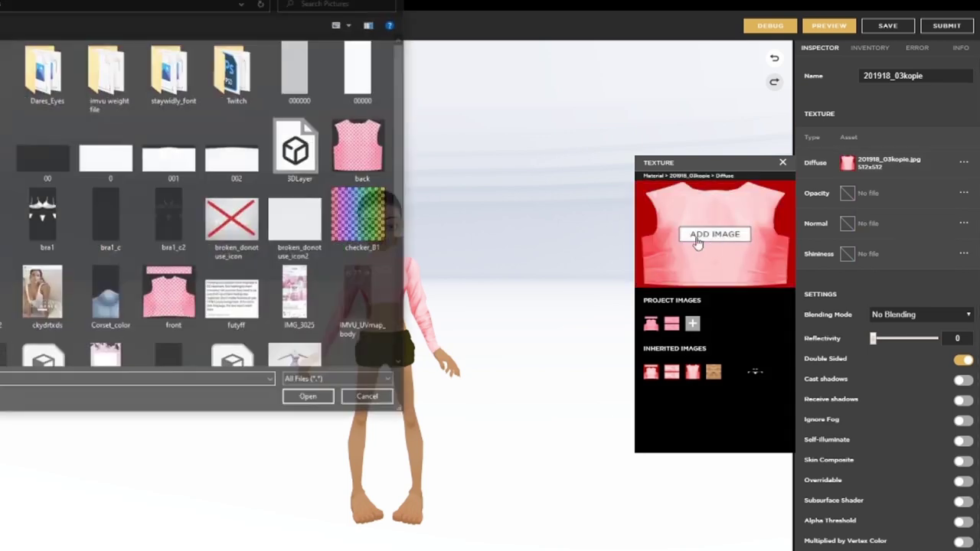
click(363, 162)
click(315, 401)
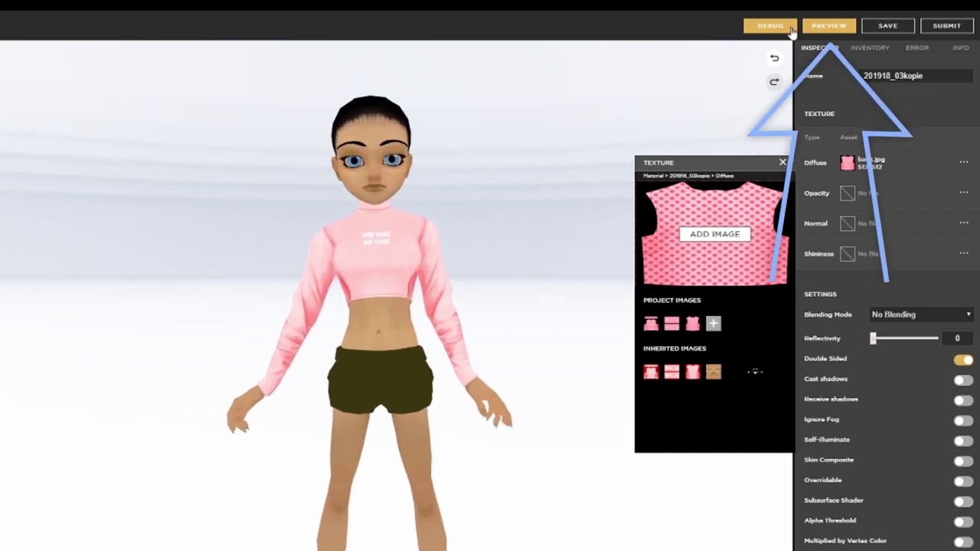
click(818, 31)
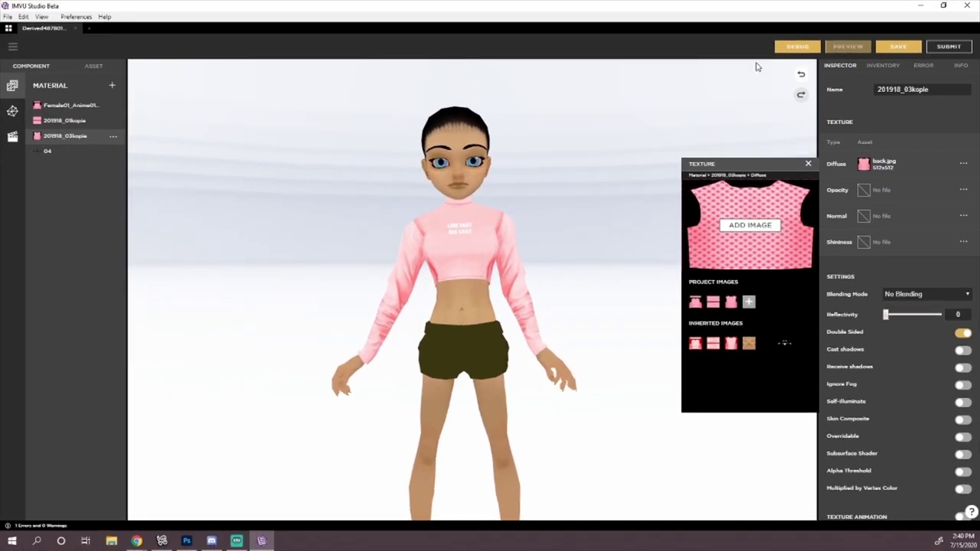
drag(597, 253, 556, 166)
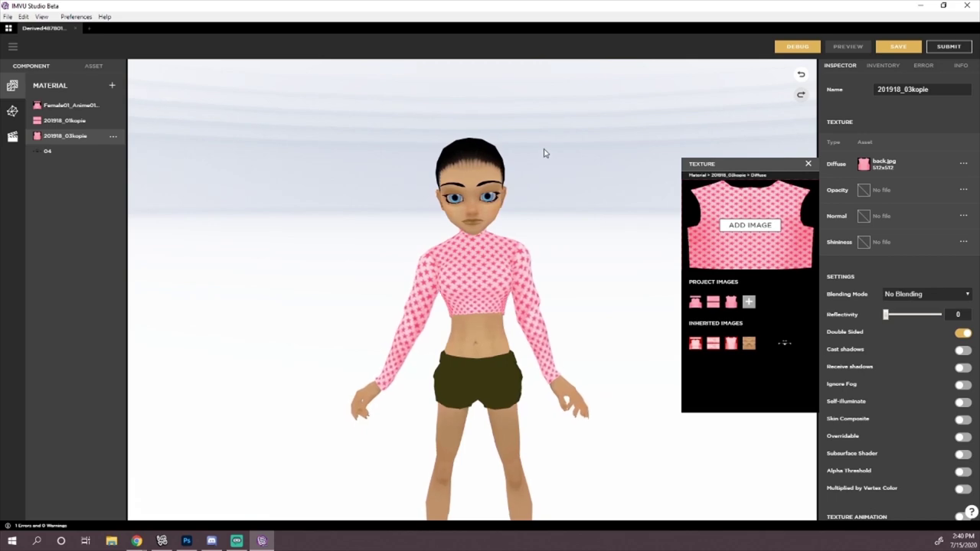